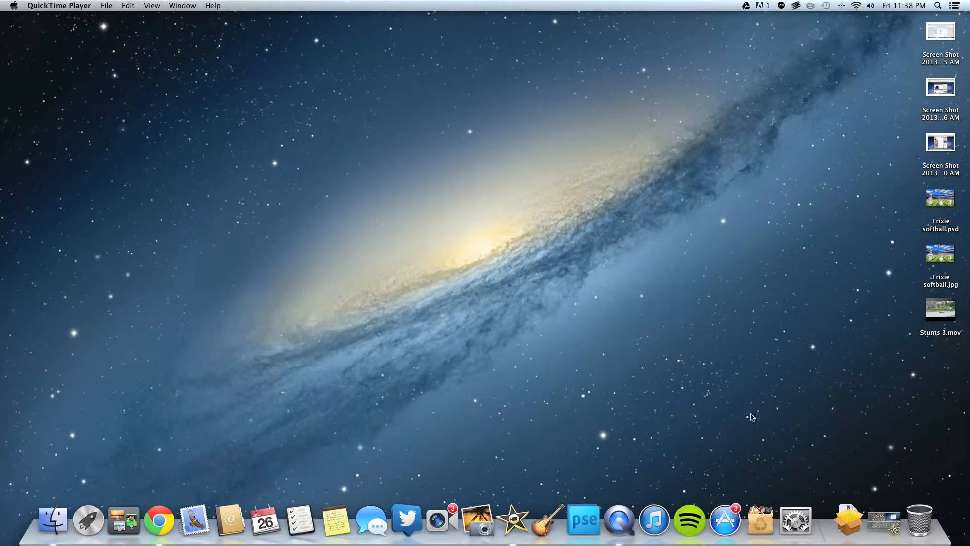
Restore the minimized iMovie window from the Dock to show its Project Library
left_click(884, 517)
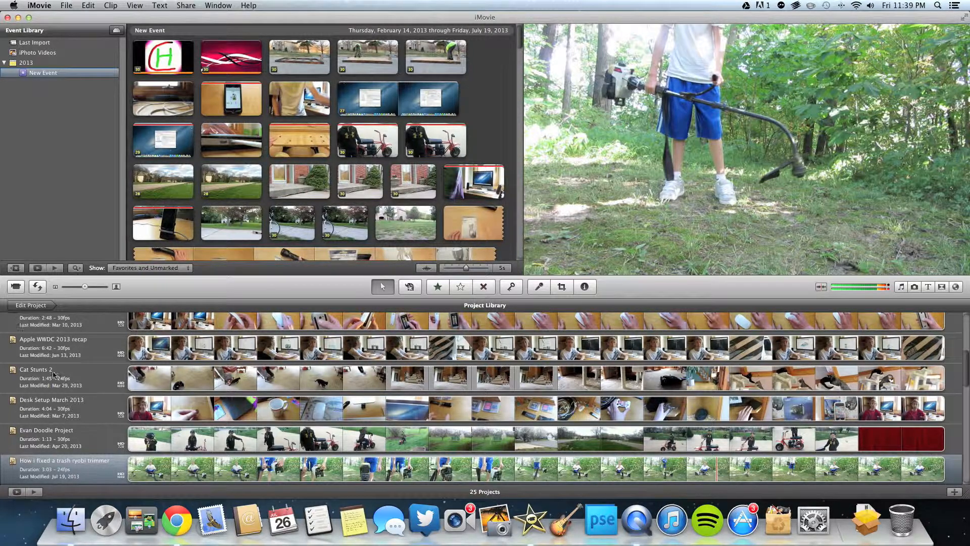
Create a project named 'test' with No Theme, Widescreen 16:9 and 24 fps Cinema
left_click(31, 306)
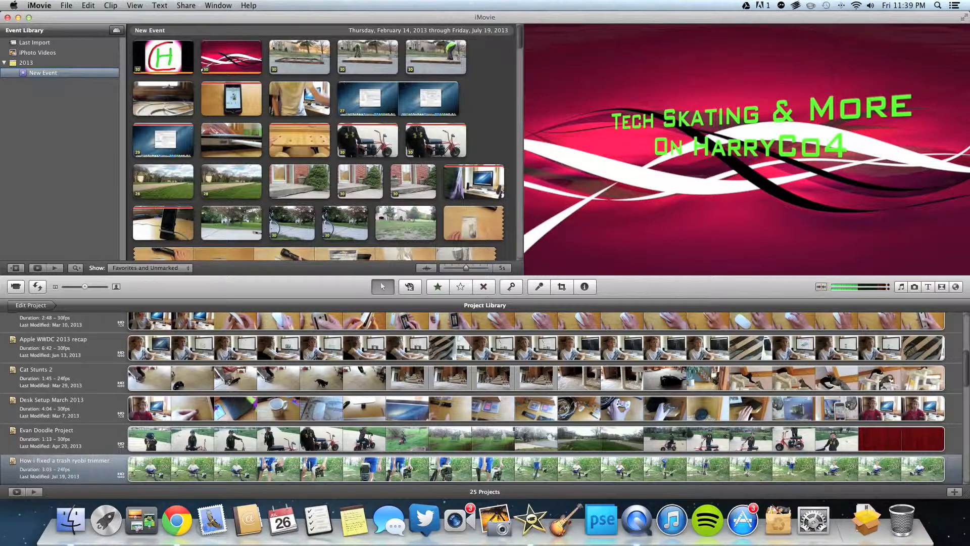
left_click(954, 491)
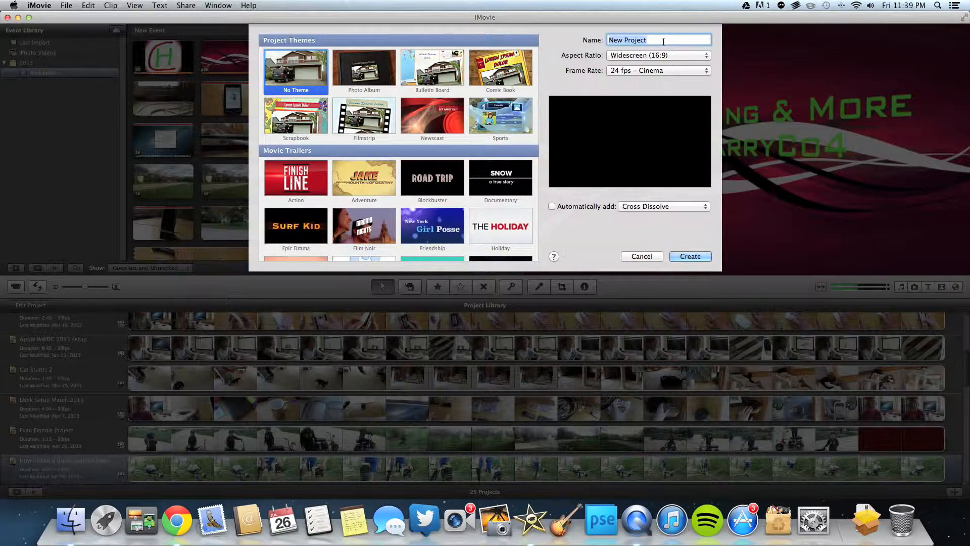
type("i")
type("est")
left_click(634, 72)
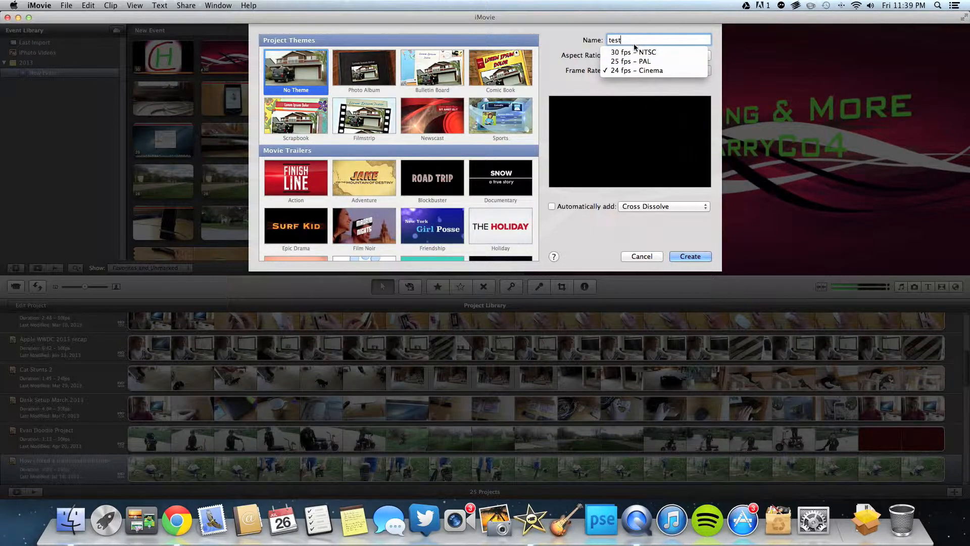
left_click(635, 73)
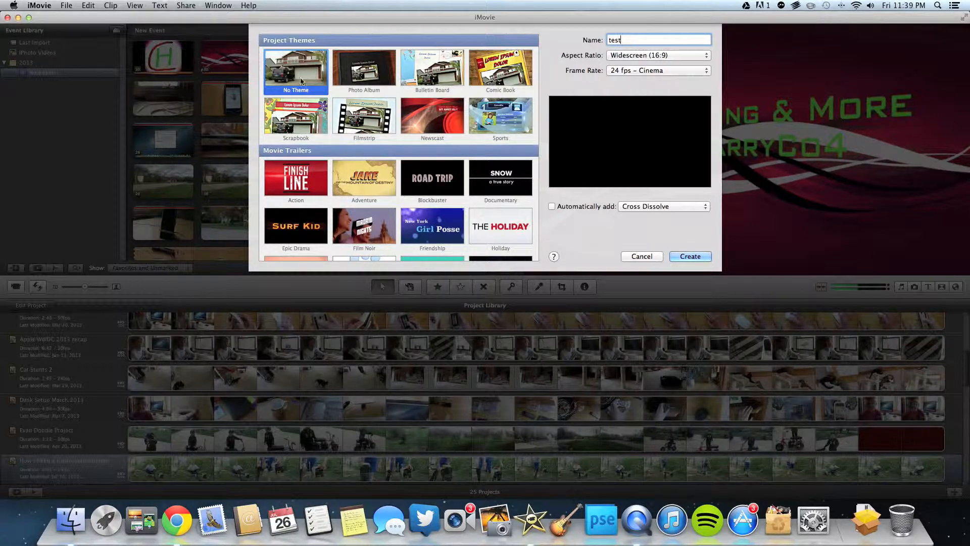
left_click(688, 257)
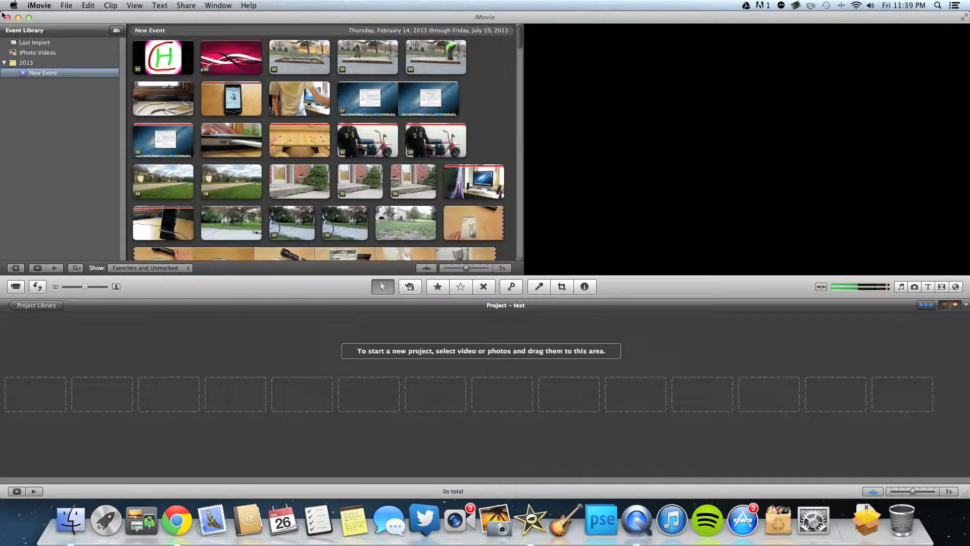
Import Stunts 3.mov from the Desktop into the existing New Event
left_click(66, 5)
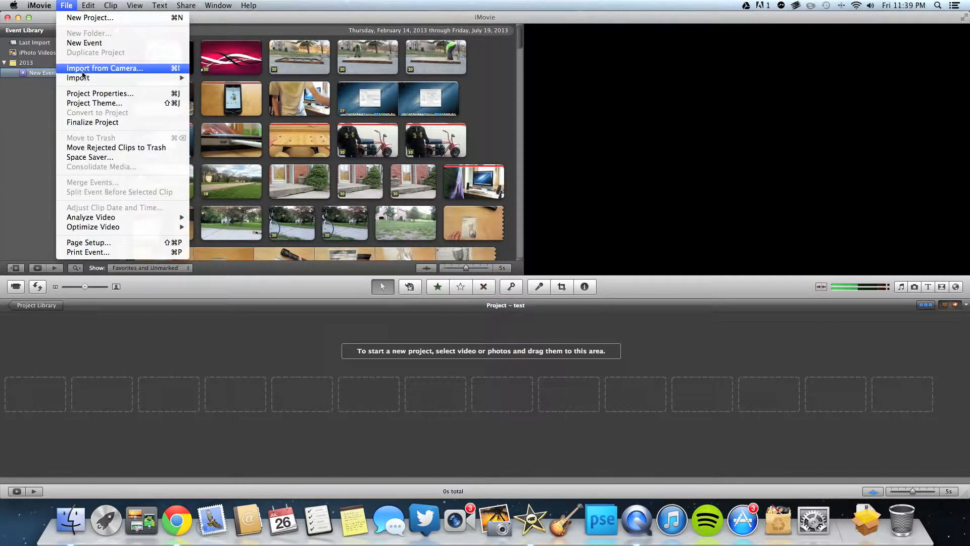
mouse_move(151, 77)
left_click(215, 78)
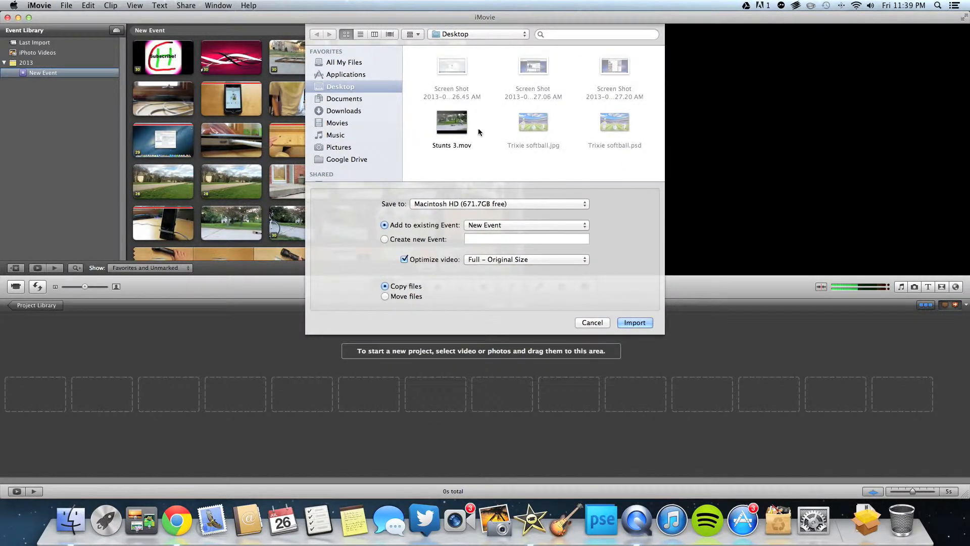
left_click(447, 119)
left_click(642, 323)
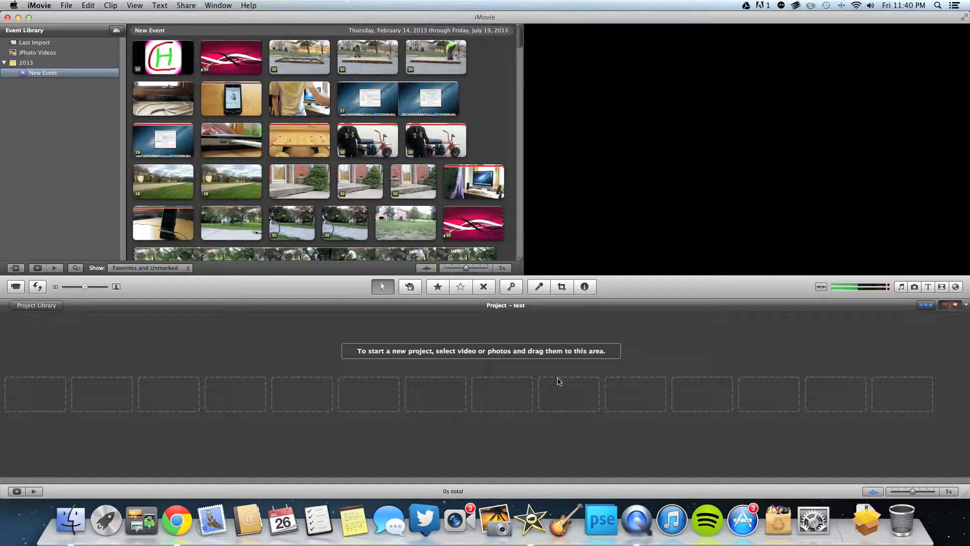
scroll(495, 247, "down", 10)
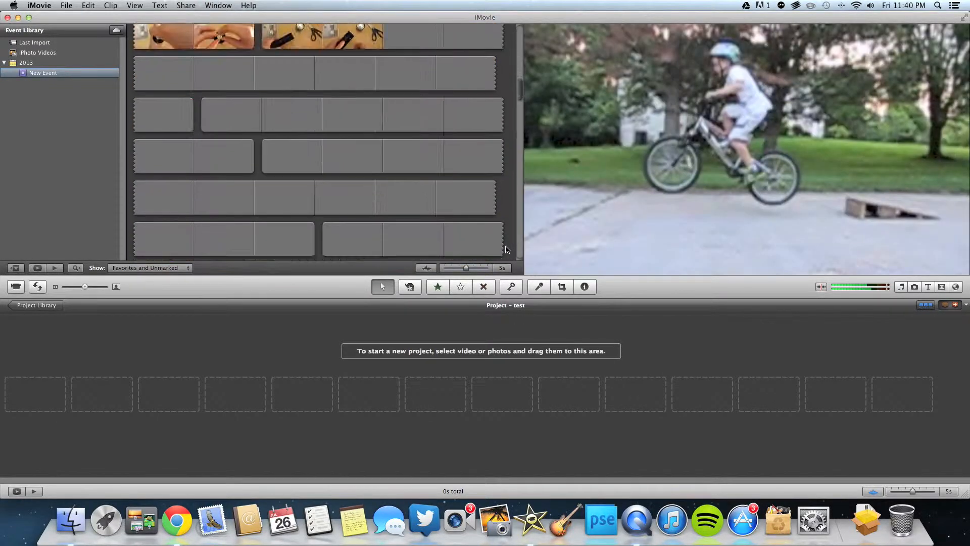
scroll(495, 247, "down", 10)
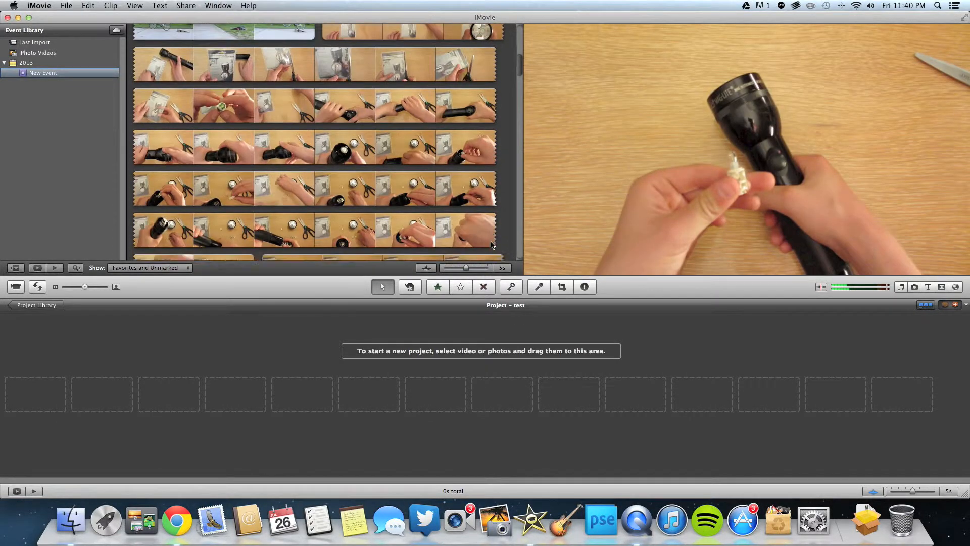
scroll(492, 242, "up", 10)
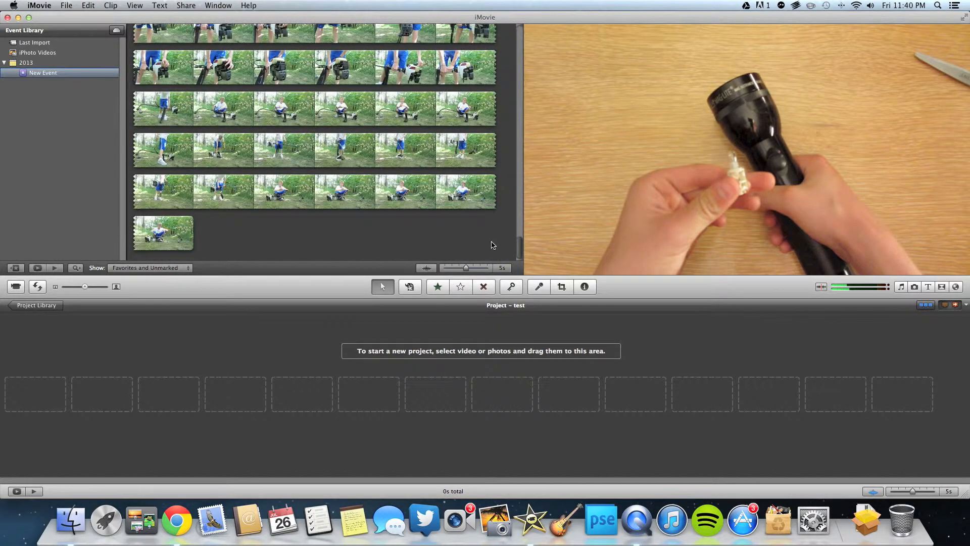
scroll(492, 244, "up", 10)
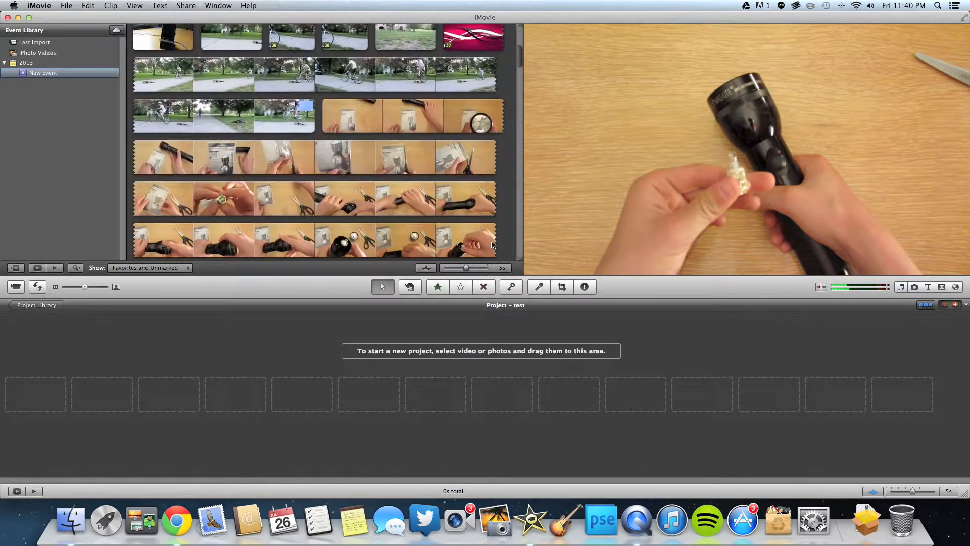
scroll(489, 246, "up", 3)
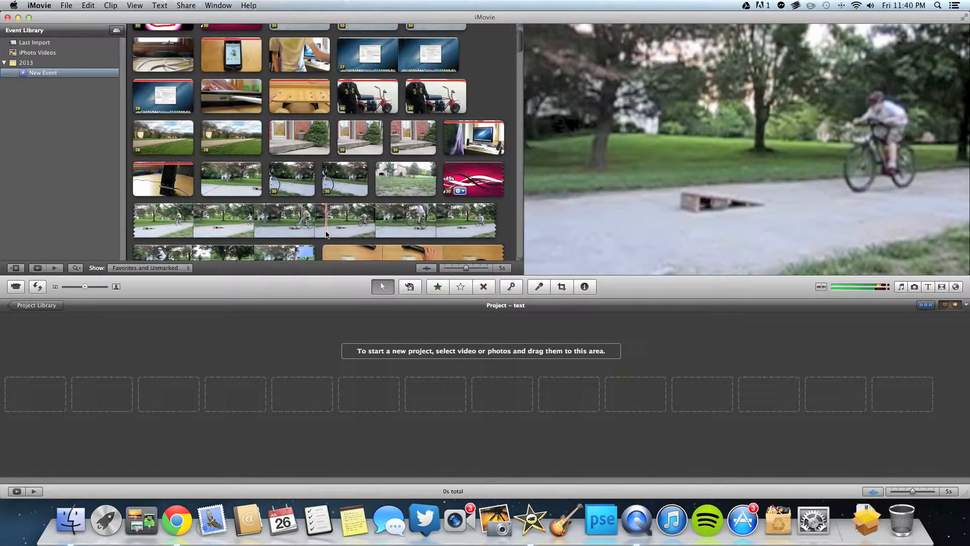
scroll(247, 212, "down", 2)
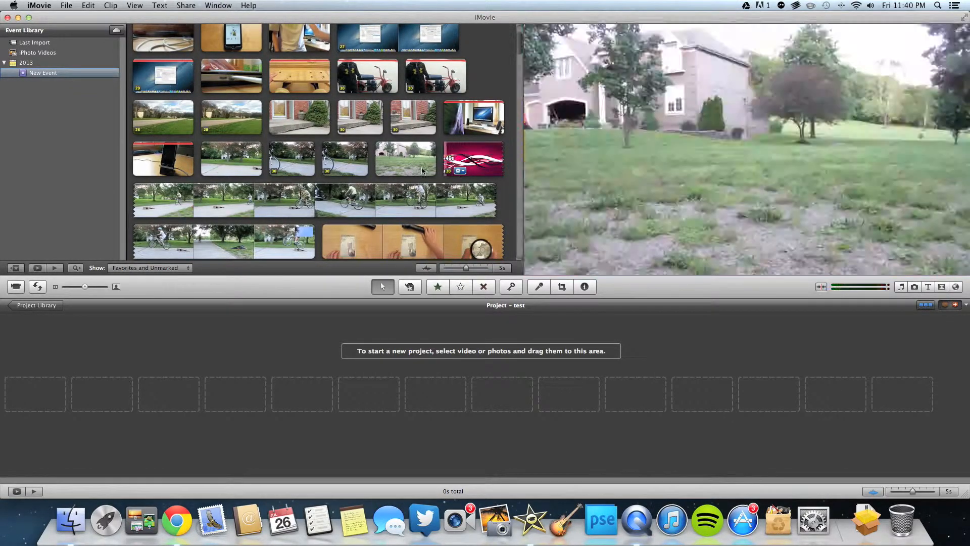
scroll(441, 168, "down", 3)
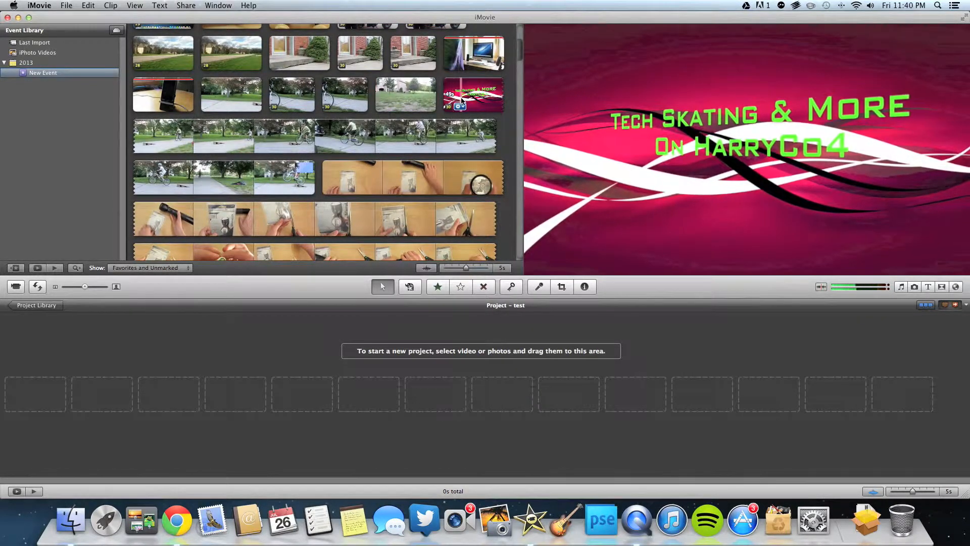
Drag the full bike-stunt clip into the 'test' timeline and accept the change to 30 fps
left_click(168, 132)
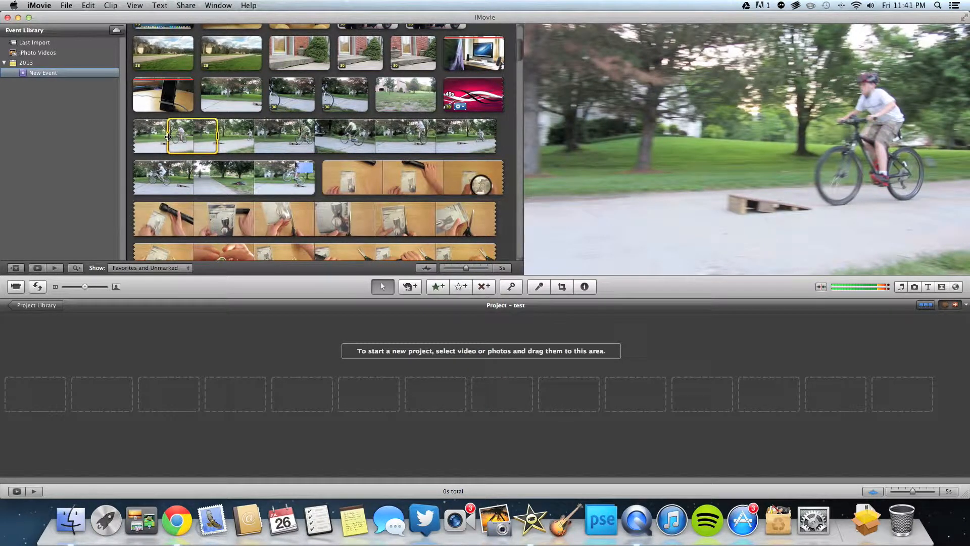
left_click_drag(168, 136, 133, 133)
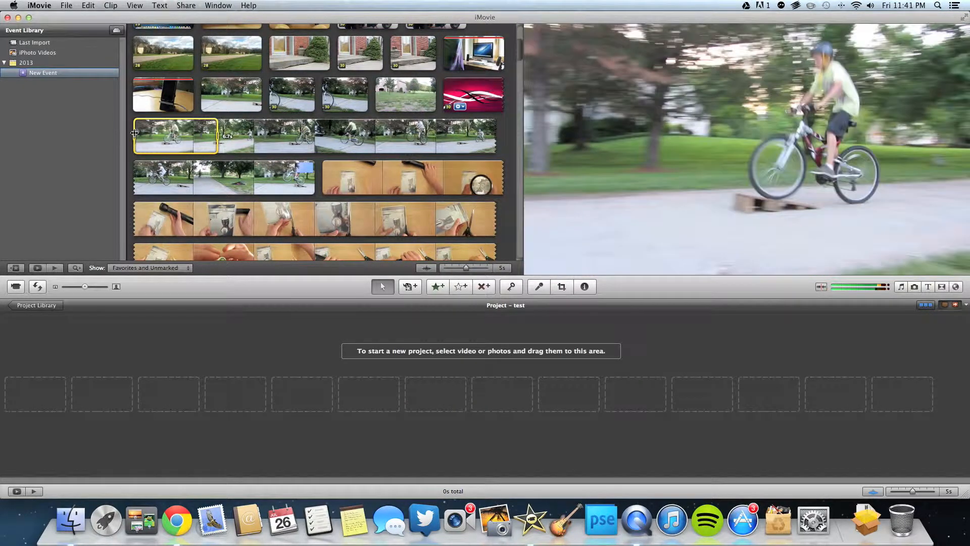
left_click_drag(217, 132, 323, 177)
left_click_drag(263, 143, 130, 394)
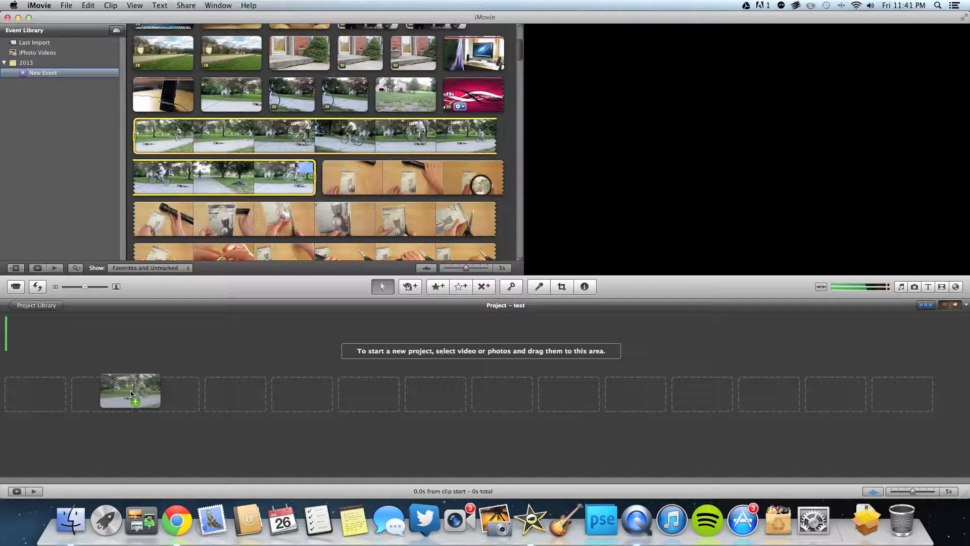
left_click_drag(131, 394, 130, 394)
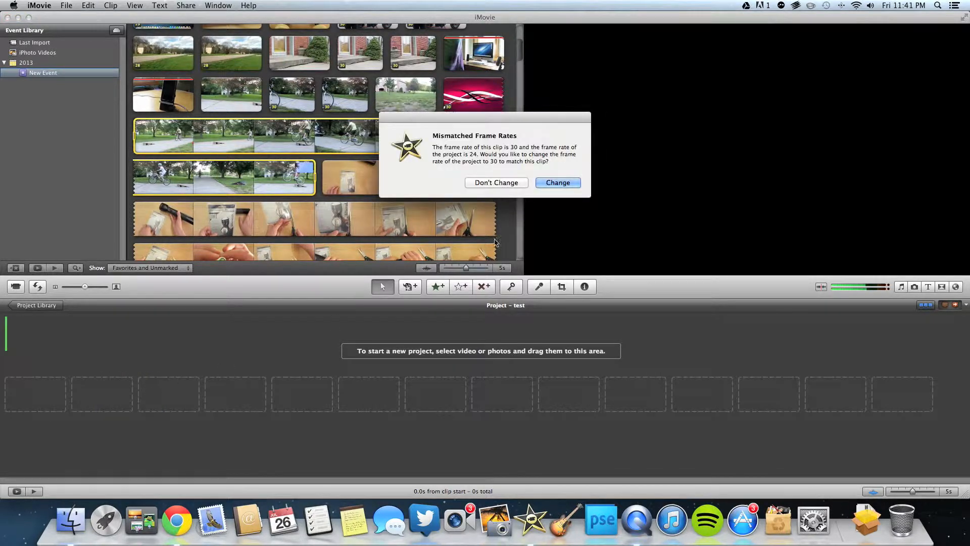
left_click(548, 183)
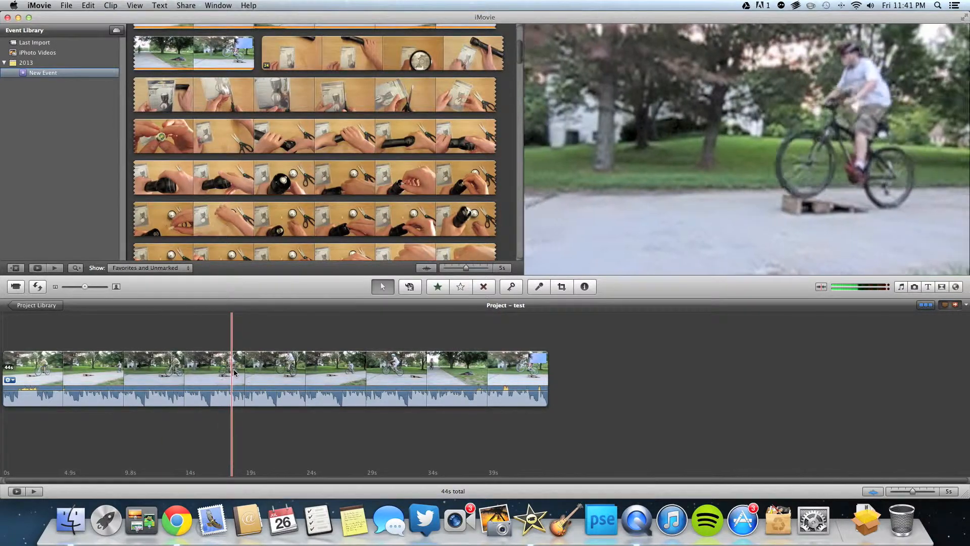
Split the bike clip in the timeline at the playhead, around the 15s mark
left_click(191, 367)
right_click(190, 364)
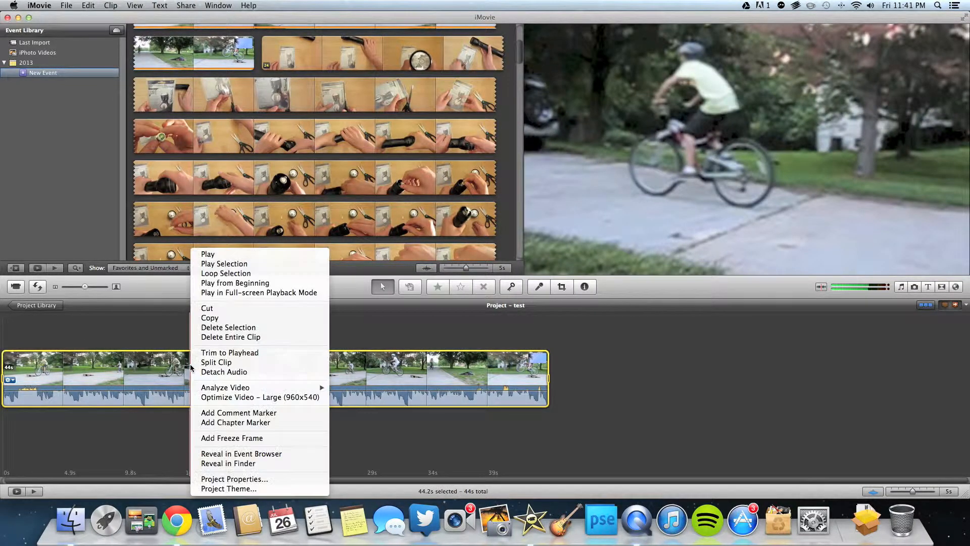
left_click(217, 360)
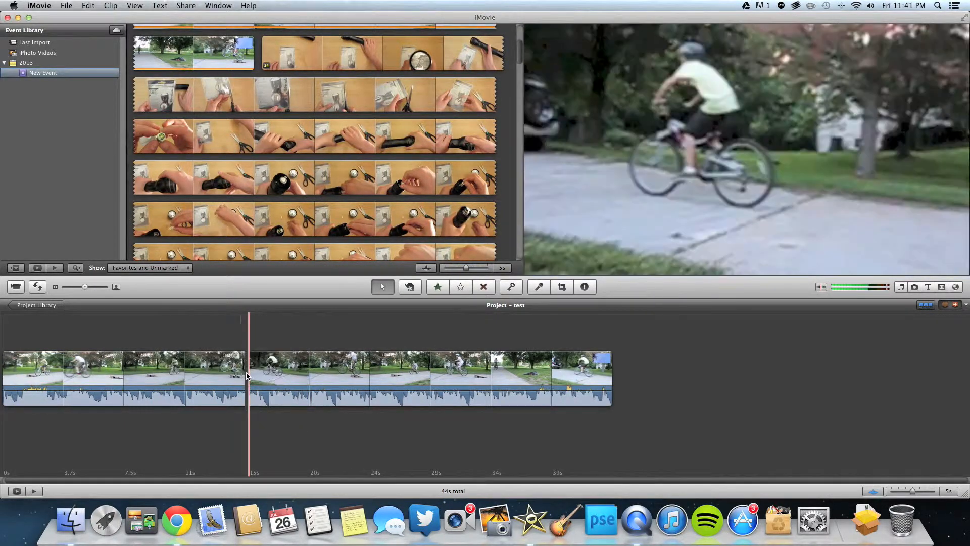
Narrow the selection to only the first ~8.7 seconds of the second bike clip
left_click(249, 376)
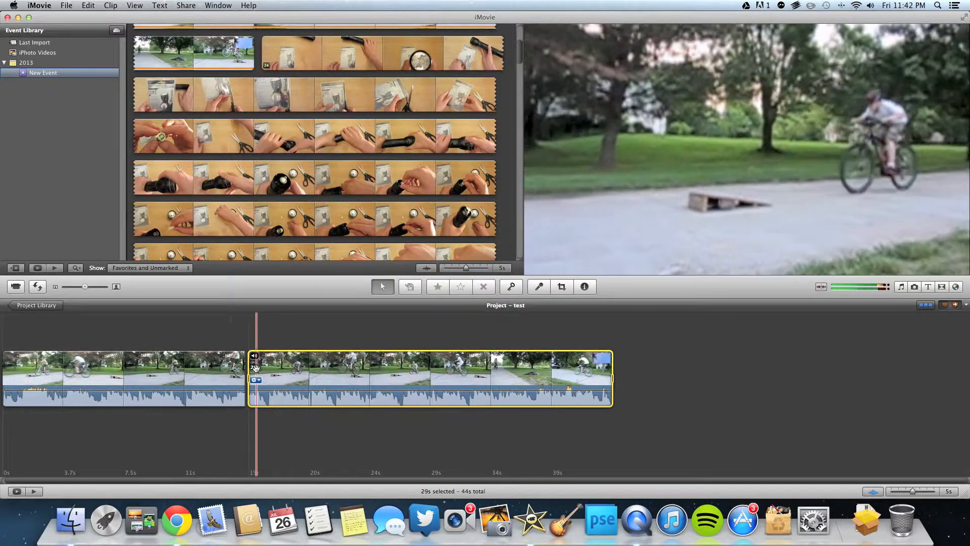
left_click_drag(249, 380, 347, 379)
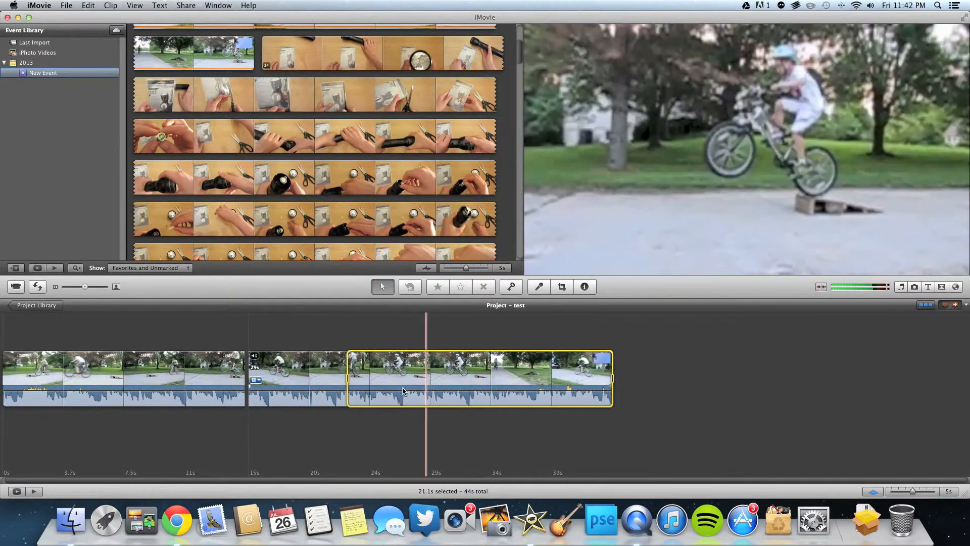
left_click(303, 378)
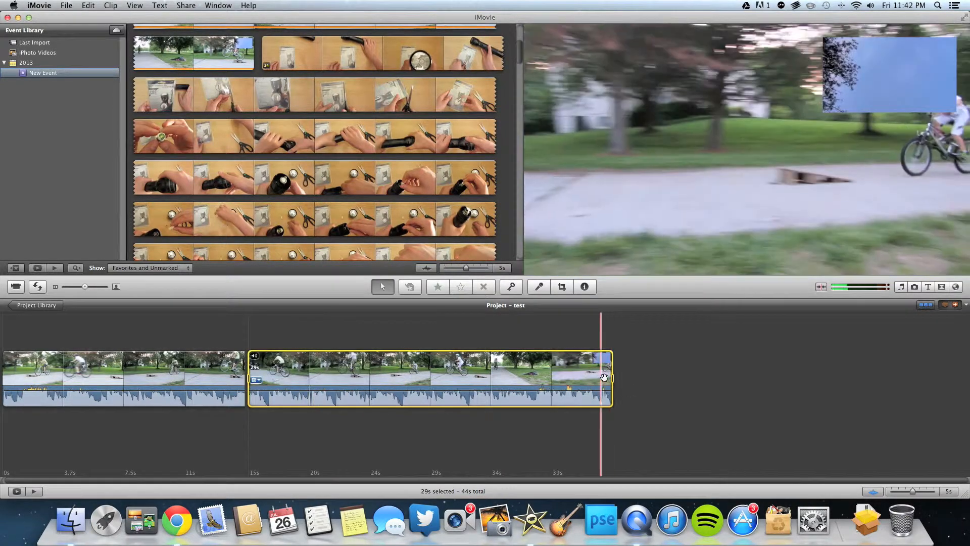
left_click_drag(612, 378, 359, 377)
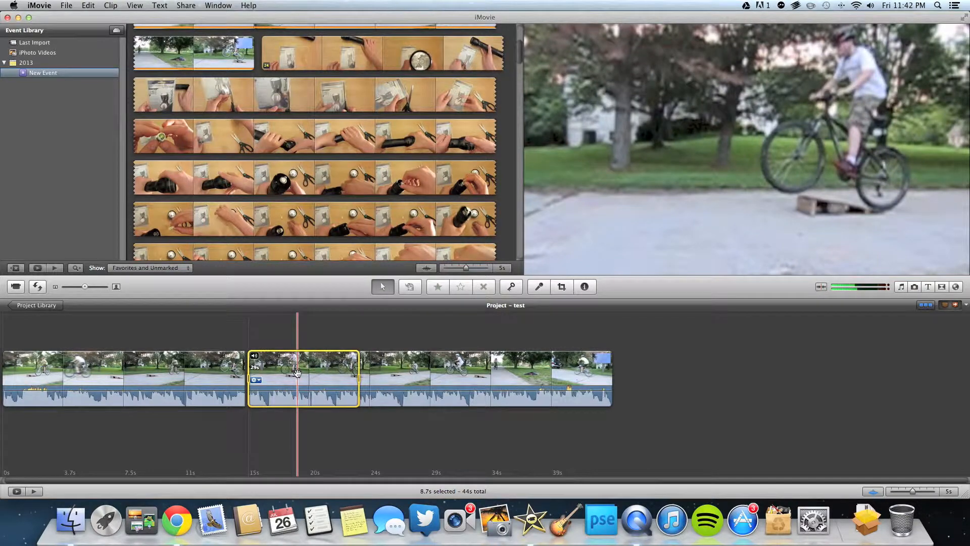
Delete the selected opening seconds of the second clip, dropping the timeline to 35s
key("Delete")
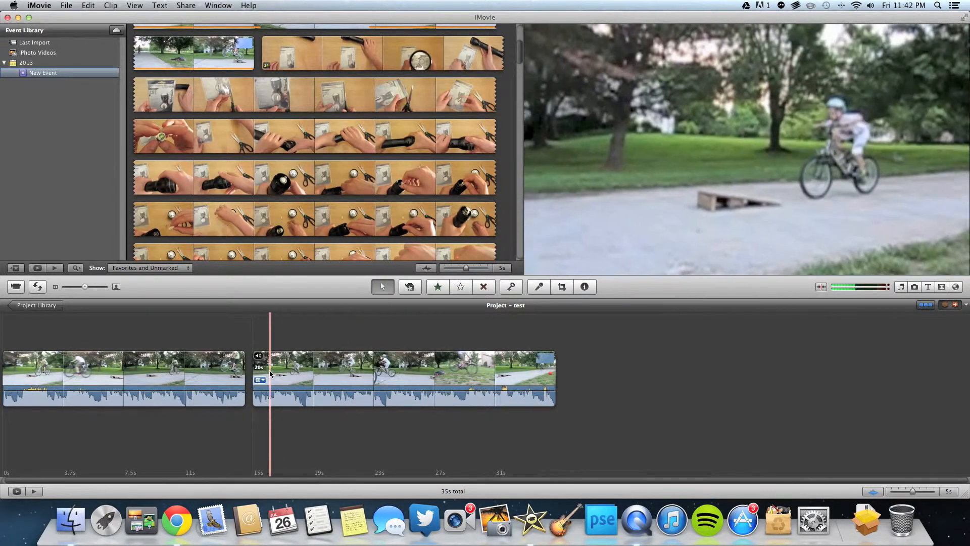
scroll(223, 141, "up", 5)
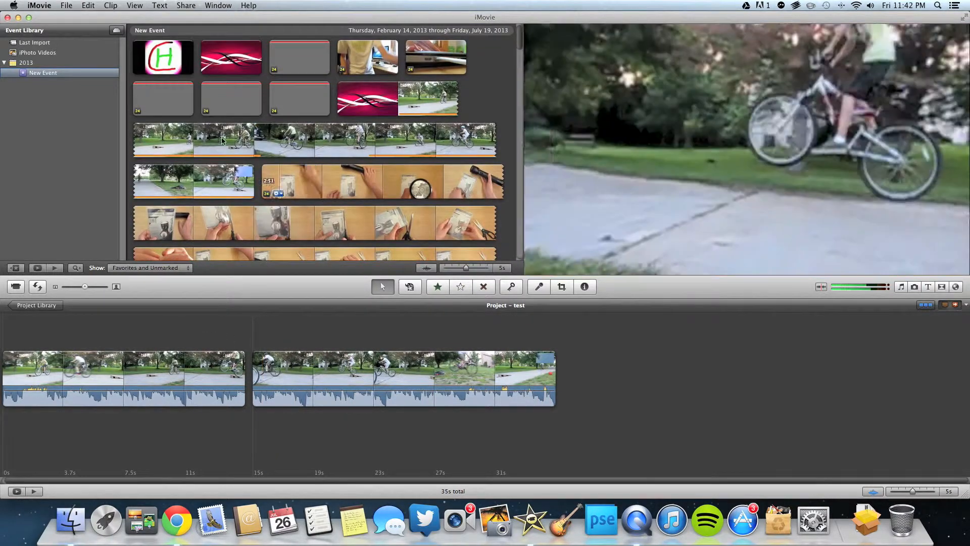
Overlay the pink title graphic on the second bike clip as picture-in-picture
left_click(232, 64)
left_click_drag(232, 64, 359, 375)
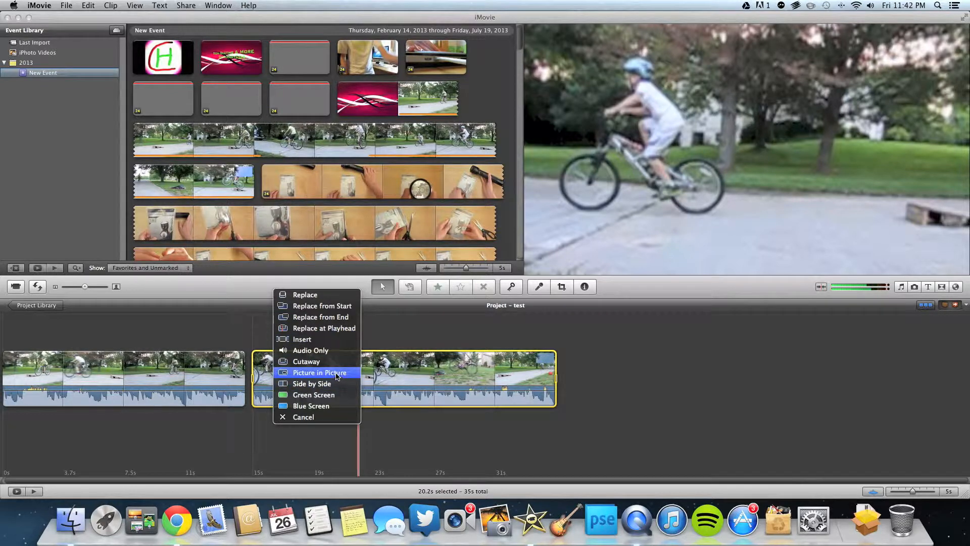
left_click(334, 374)
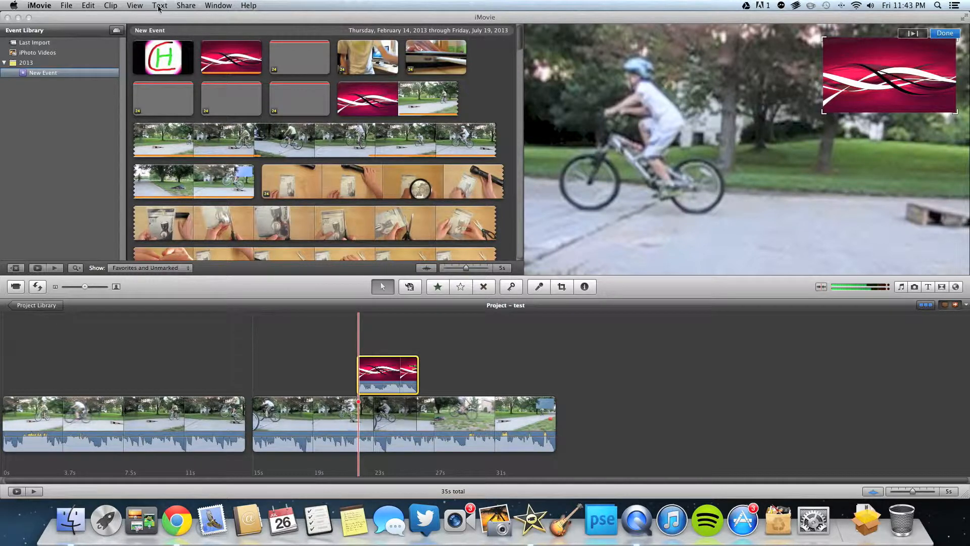
Turn Show Advanced Tools off and back on in iMovie Preferences
left_click(39, 5)
left_click(41, 33)
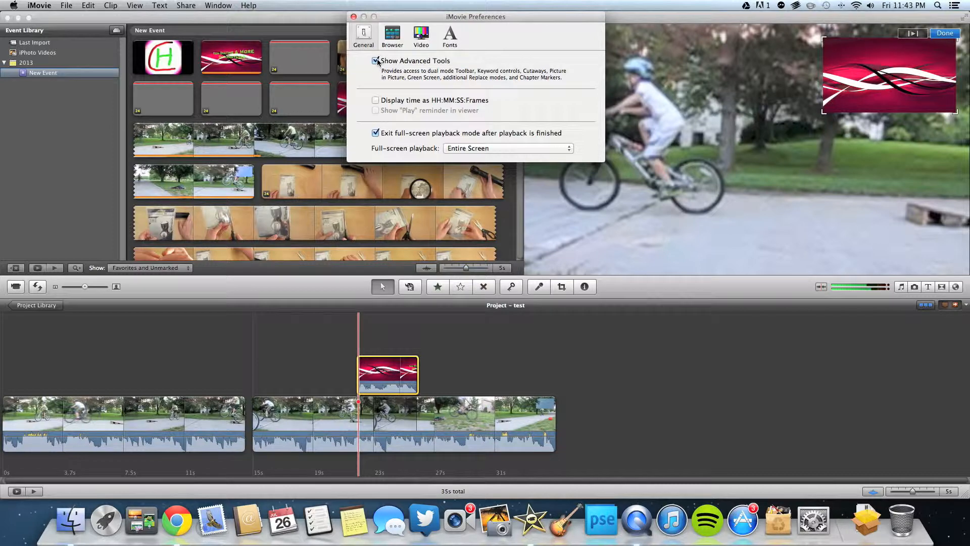
left_click(376, 61)
left_click(375, 61)
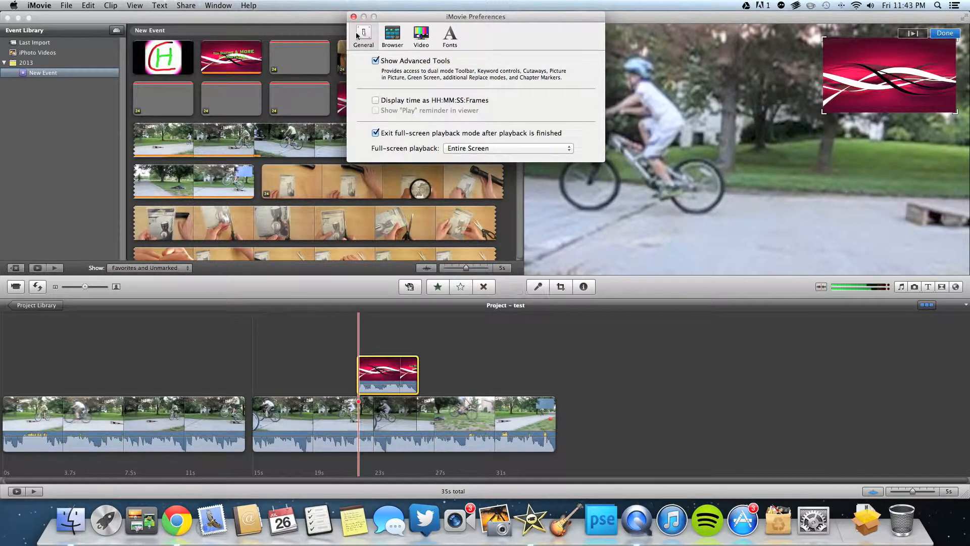
left_click(354, 17)
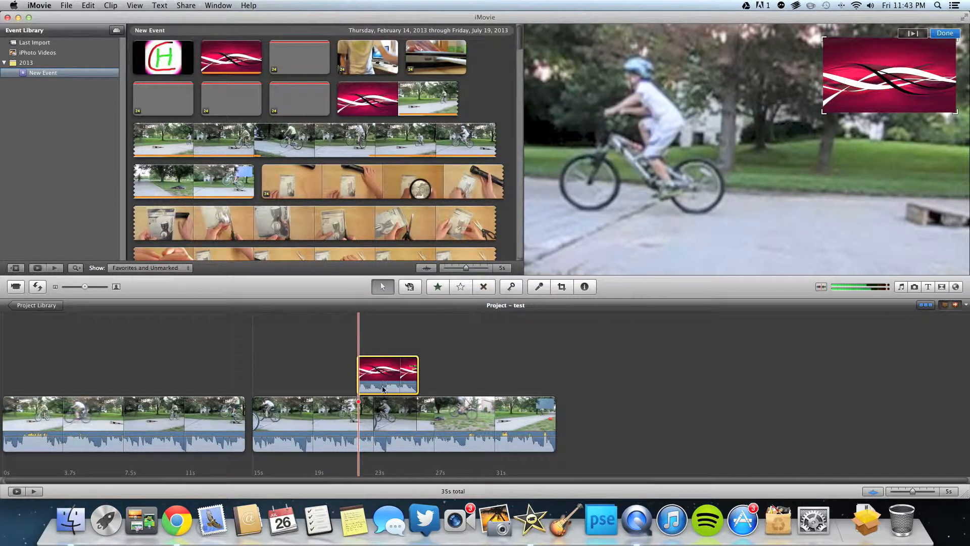
Remove the picture-in-picture title overlay and bring up the Transitions browser
key("backslash")
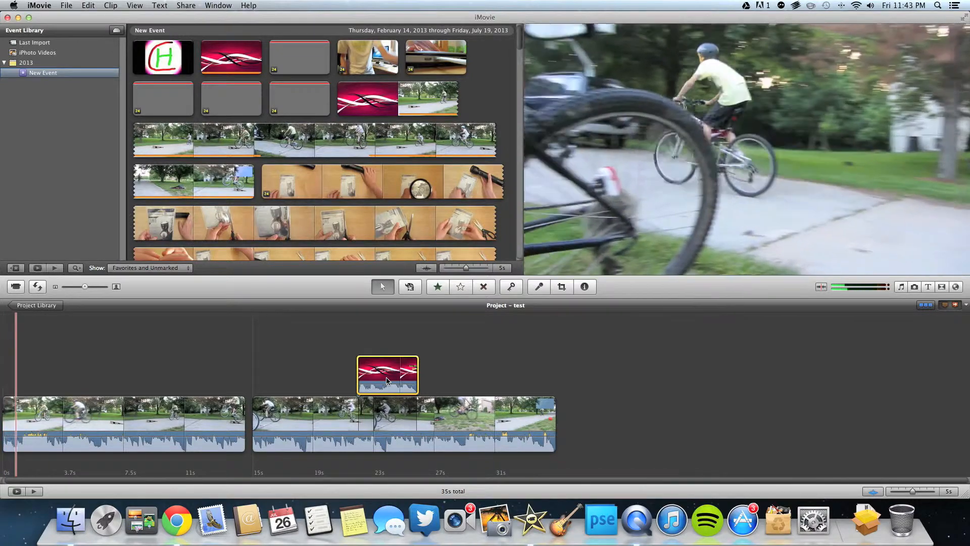
key("Delete")
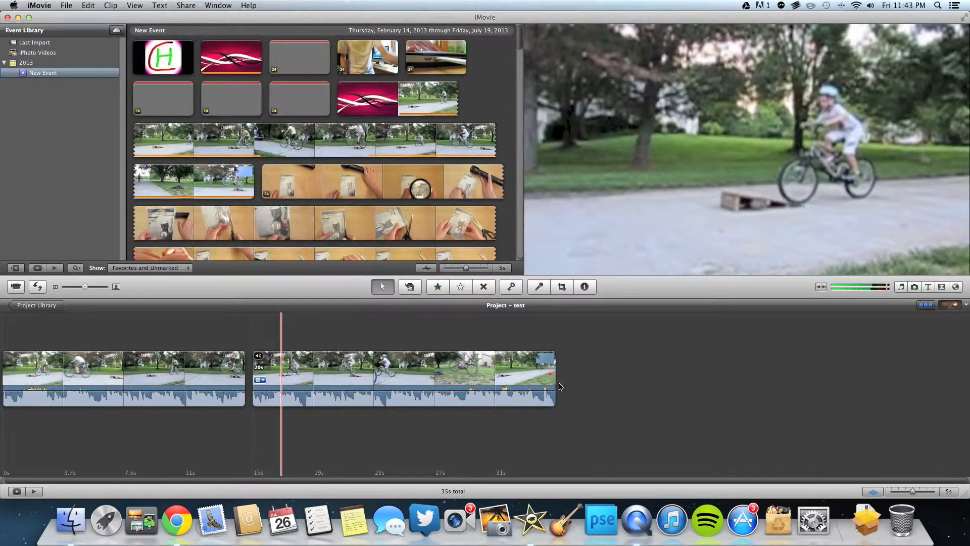
left_click(737, 364)
left_click(942, 288)
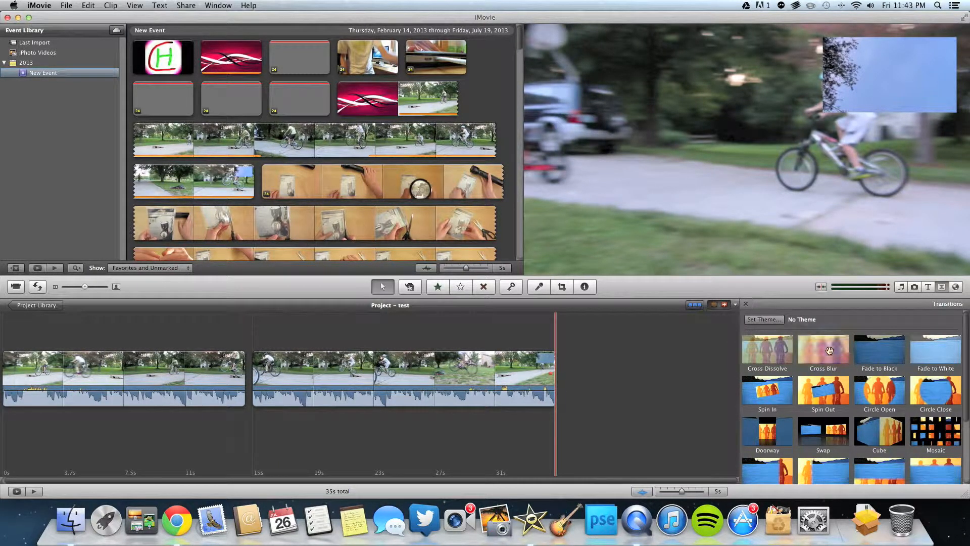
Place a Cross Blur transition between the two bike clips and preview it
left_click_drag(829, 350, 251, 369)
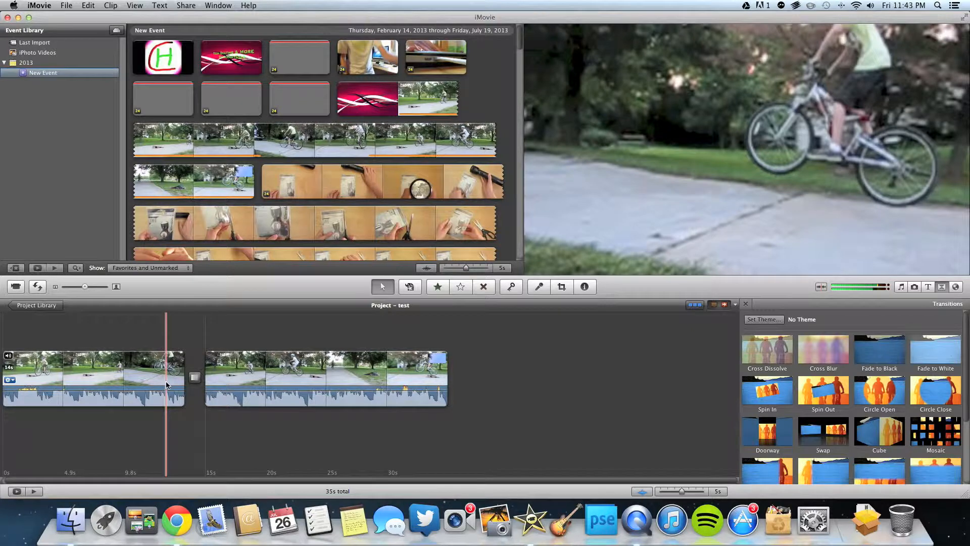
key("space")
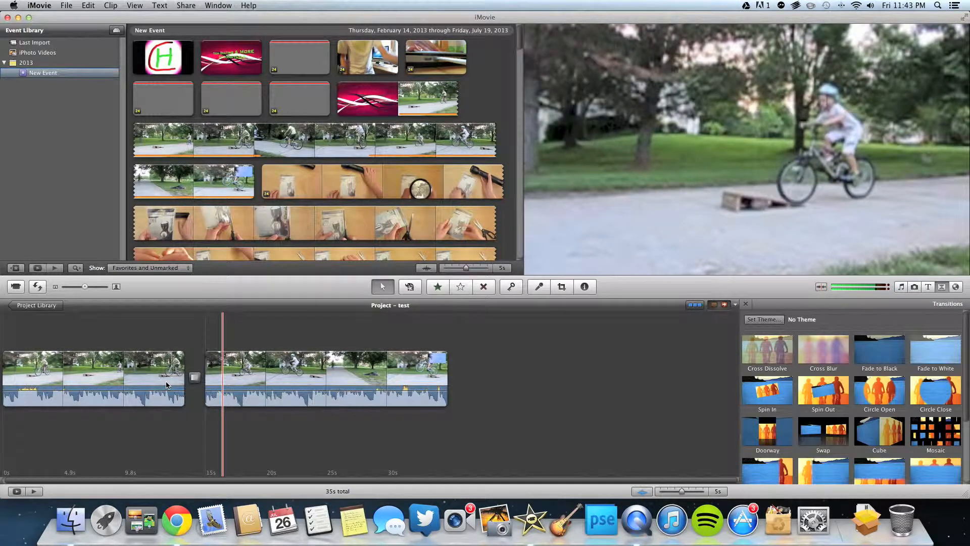
key("space")
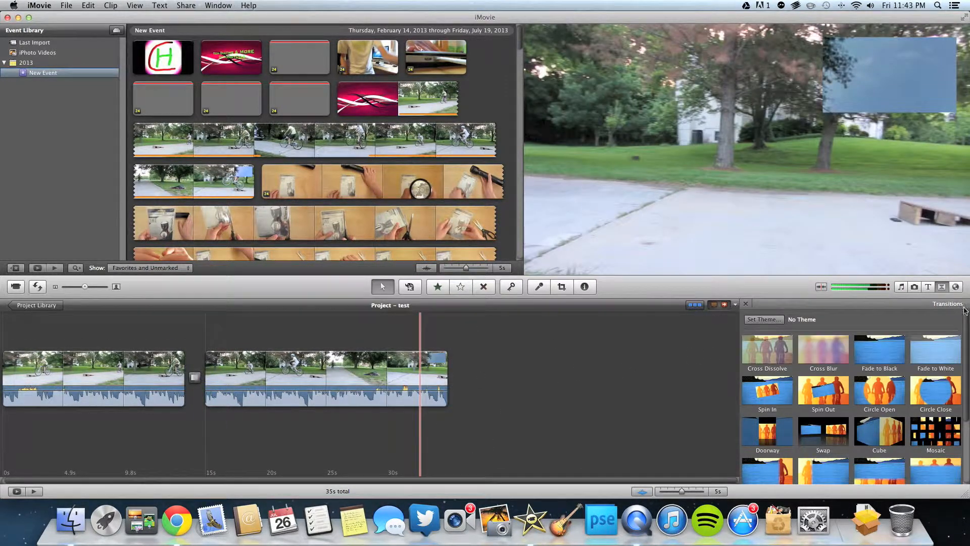
Close the Transitions browser, then scroll through the Titles browser and close it
left_click(942, 288)
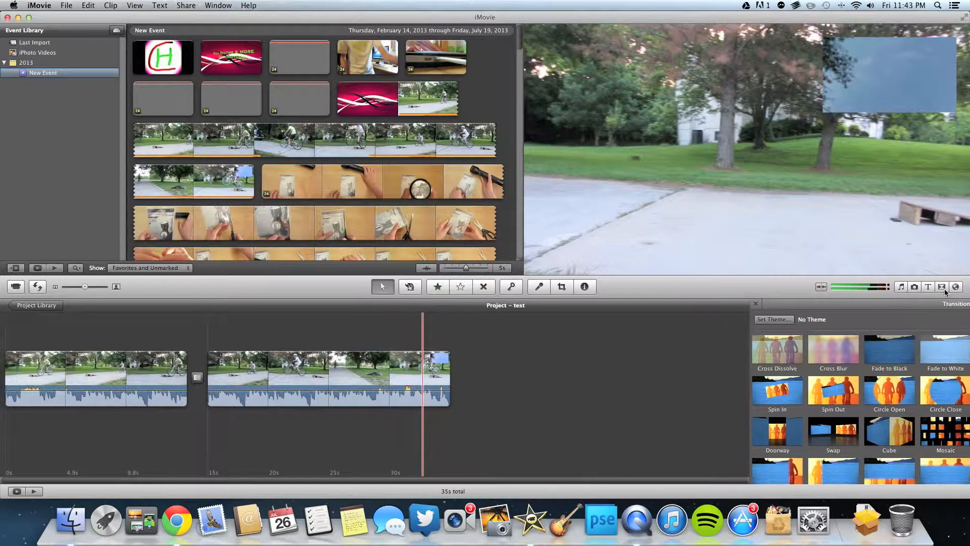
left_click(901, 287)
left_click(901, 287)
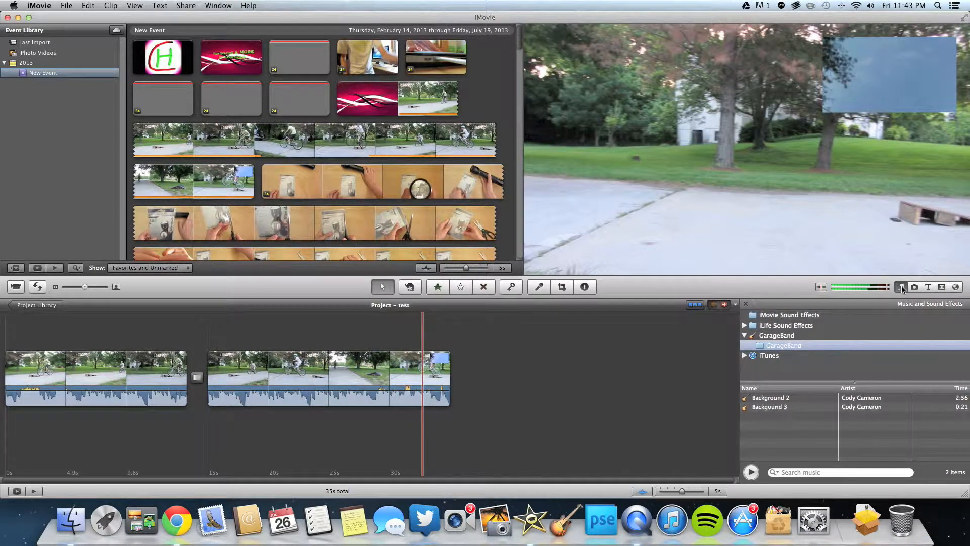
left_click(927, 287)
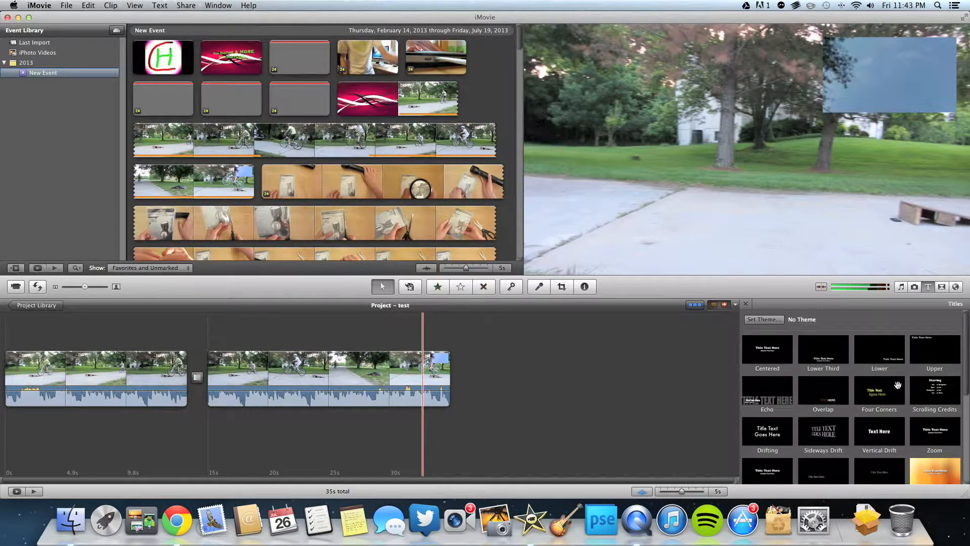
scroll(806, 386, "down", 5)
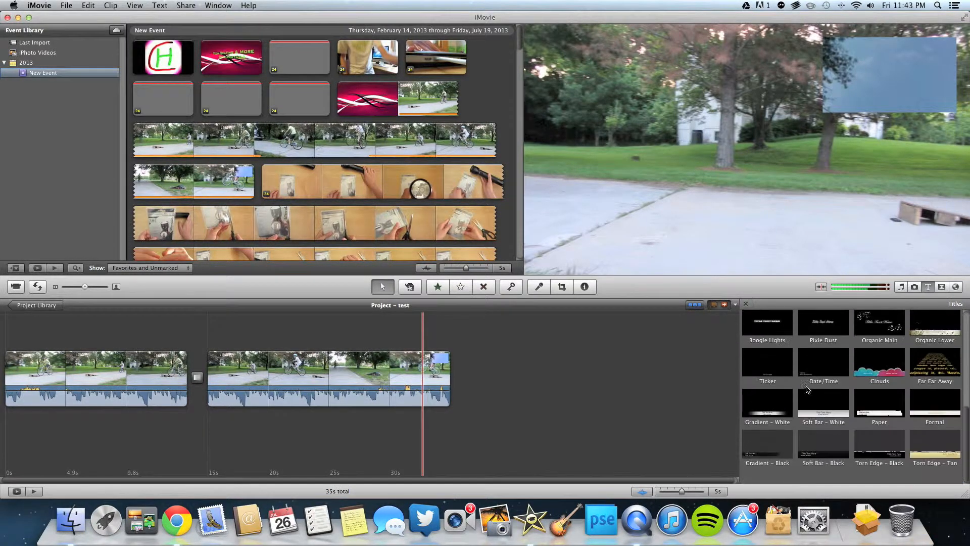
scroll(876, 411, "down", 2)
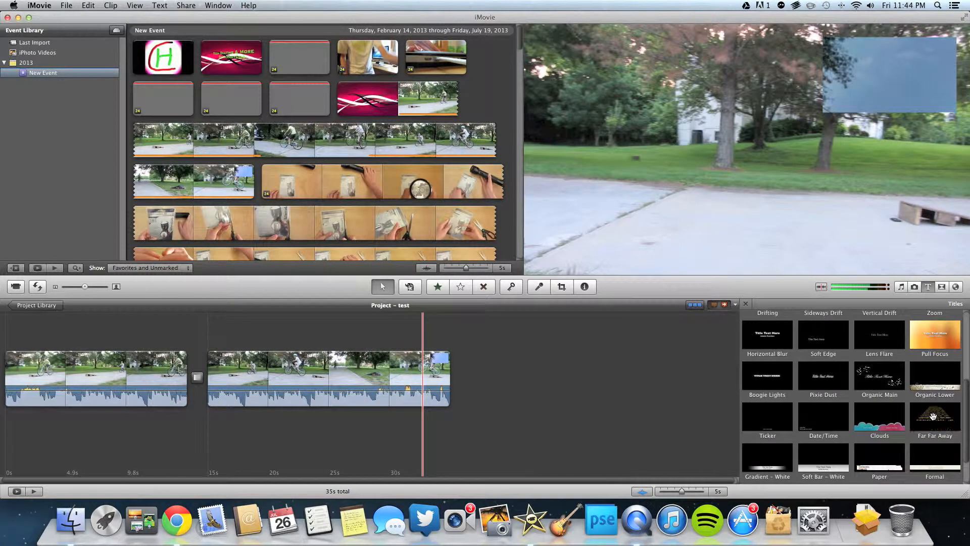
left_click(932, 288)
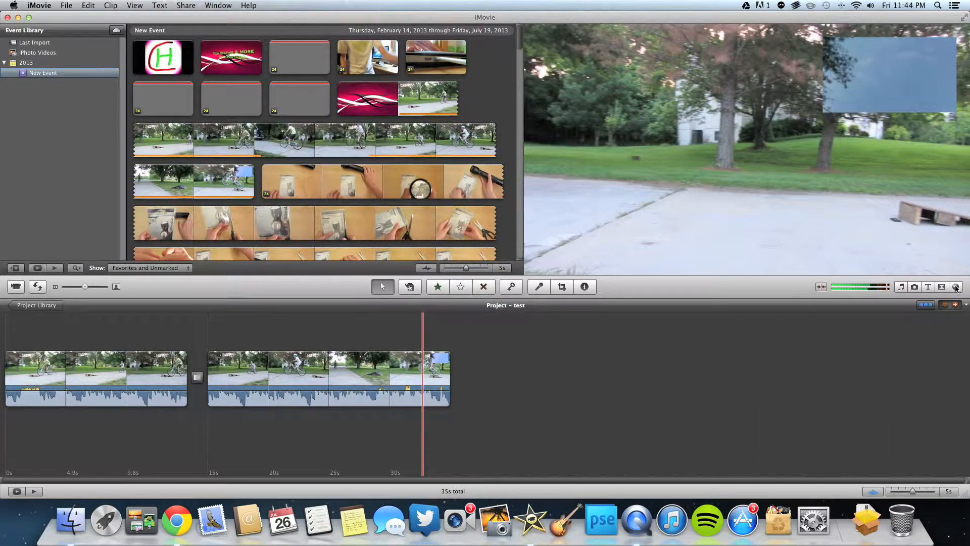
Briefly open and close the Maps and Backgrounds and Transitions browsers
left_click(955, 287)
left_click(951, 288)
left_click(942, 288)
left_click(943, 288)
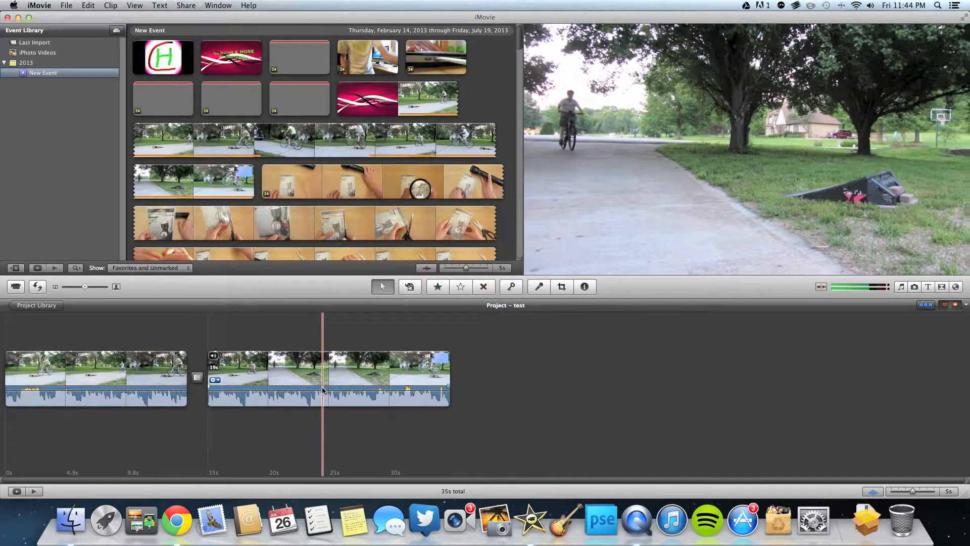
Show audio waveforms, set the second clip's volume to 140% then back to 100%, and play
left_click_drag(322, 390, 321, 391)
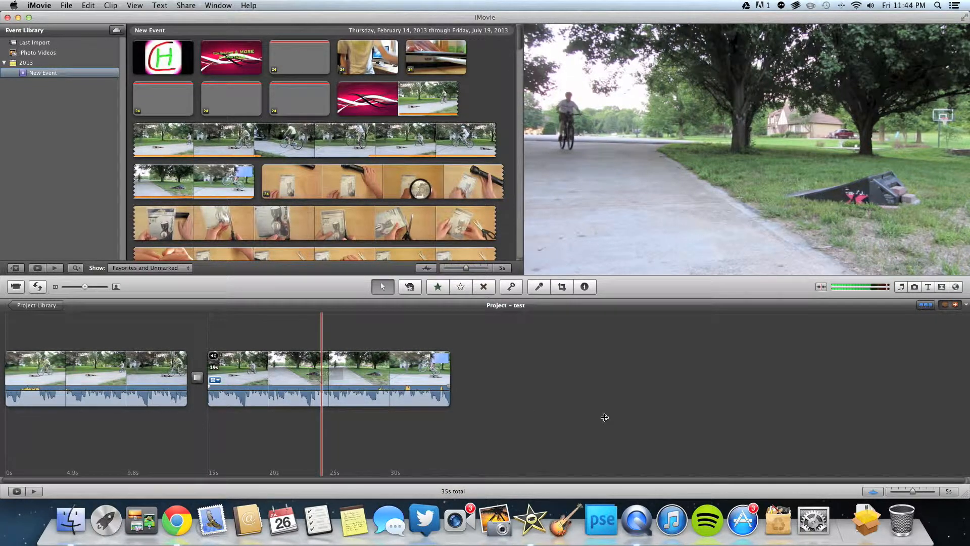
left_click(873, 491)
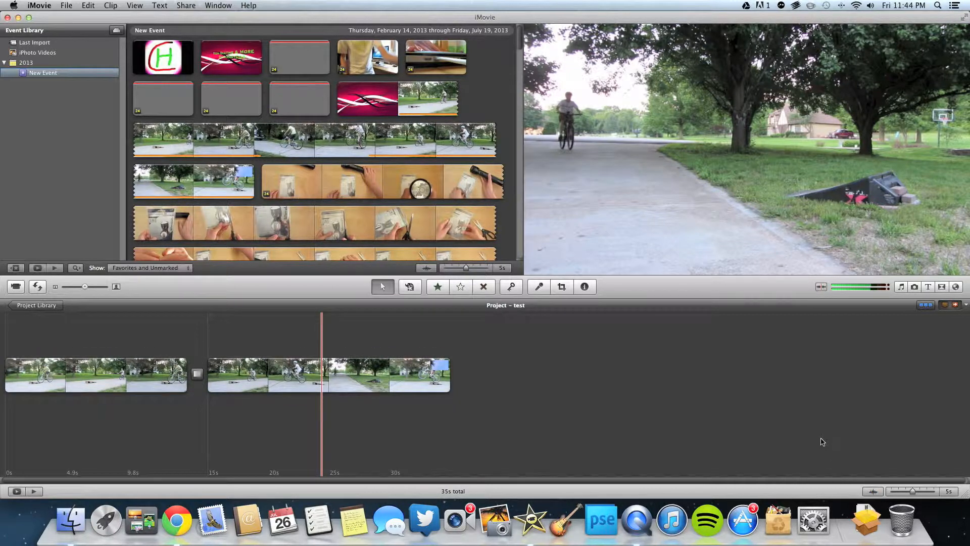
left_click(877, 492)
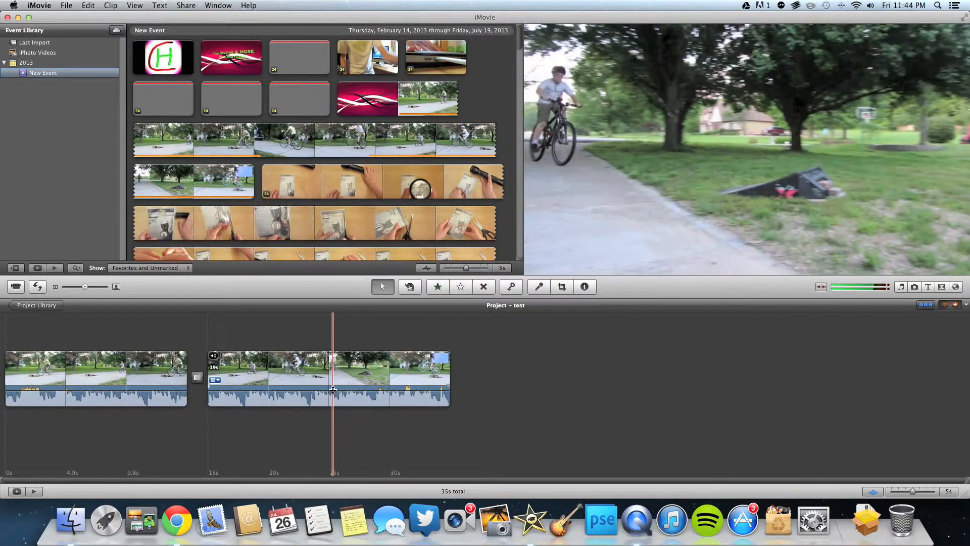
left_click_drag(333, 390, 331, 390)
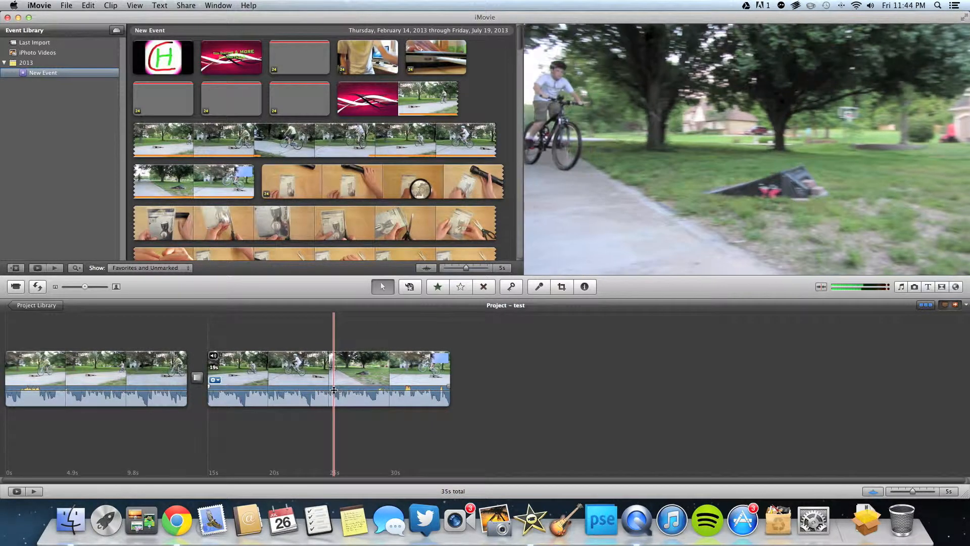
left_click_drag(332, 391, 330, 389)
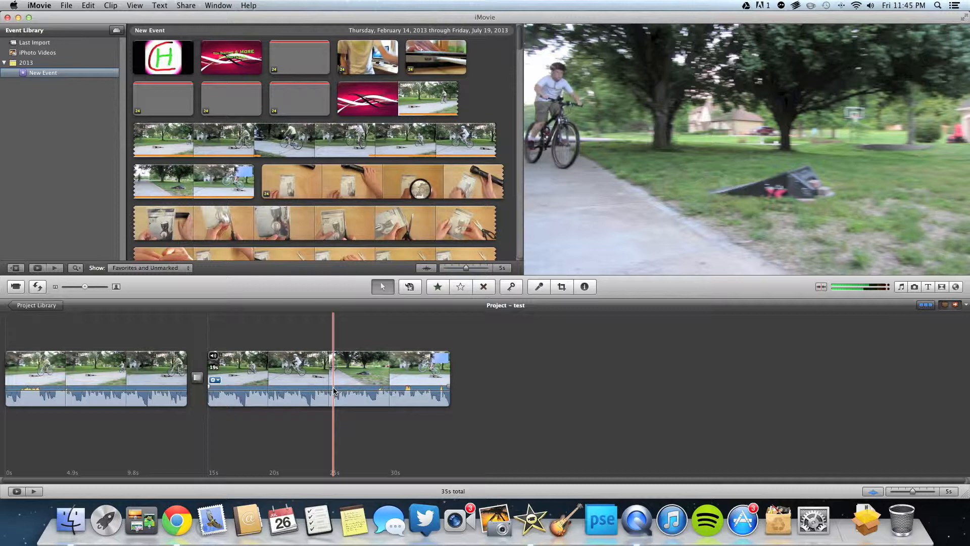
key("backslash")
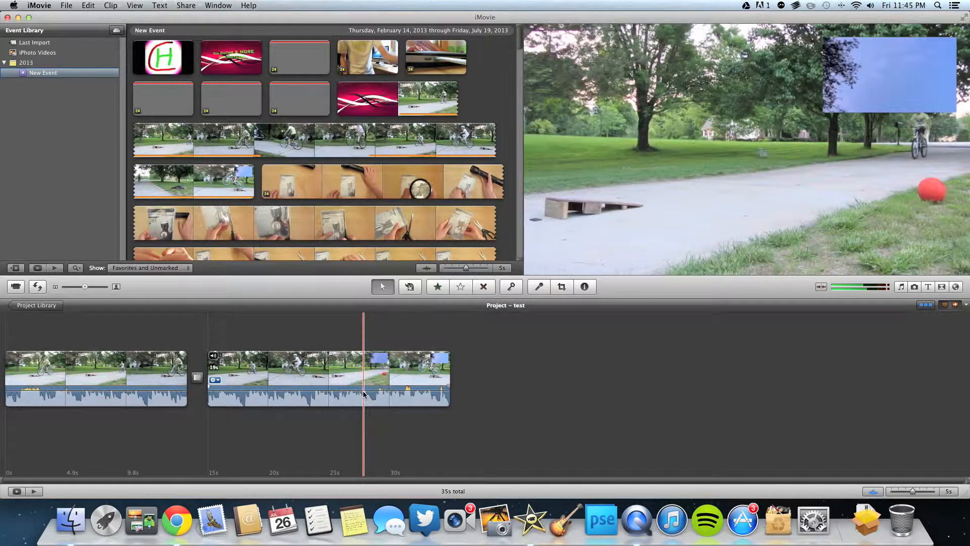
Append the Subscribe! logo clip to the project end, then drag the Tech Skating title toward the start
left_click(161, 55)
left_click_drag(160, 55, 495, 367)
left_click(228, 55)
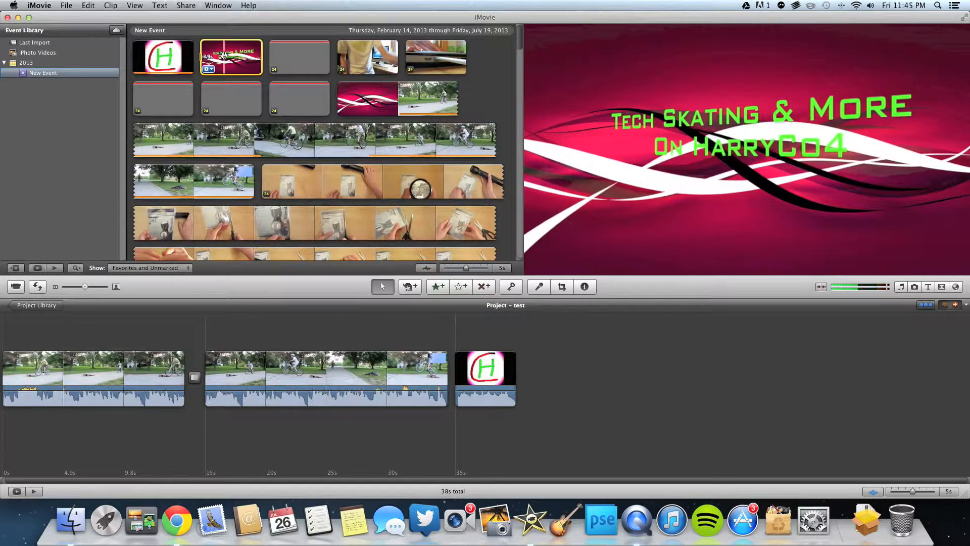
left_click_drag(229, 54, 2, 366)
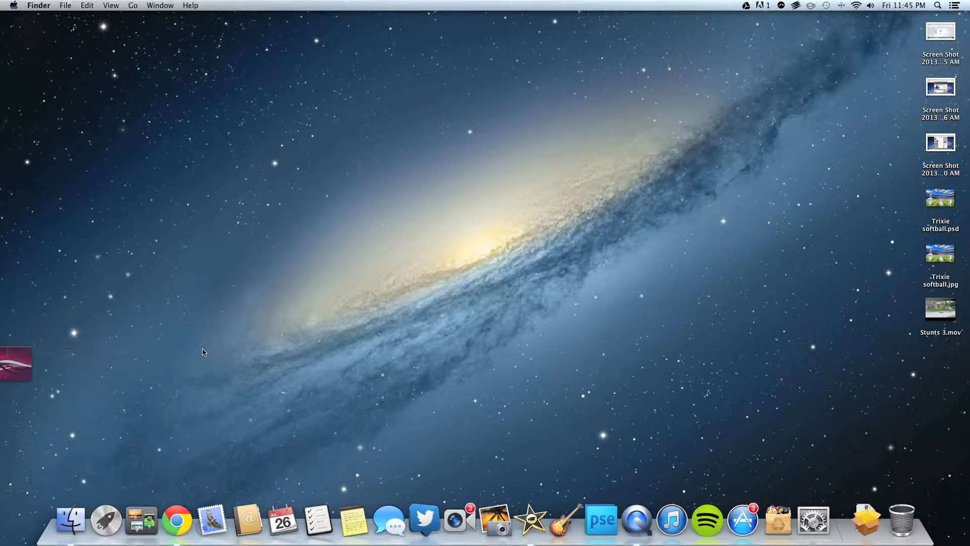
Drop the Tech Skating title clip over the start of the iMovie timeline
left_click_drag(879, 368, 20, 367)
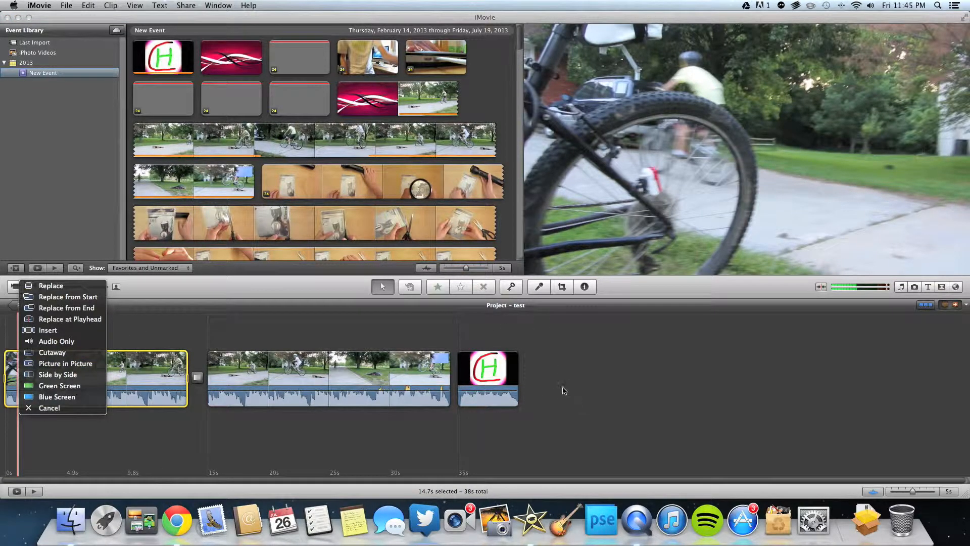
Dismiss the drop options and place the Tech Skating title at the project start
left_click(50, 408)
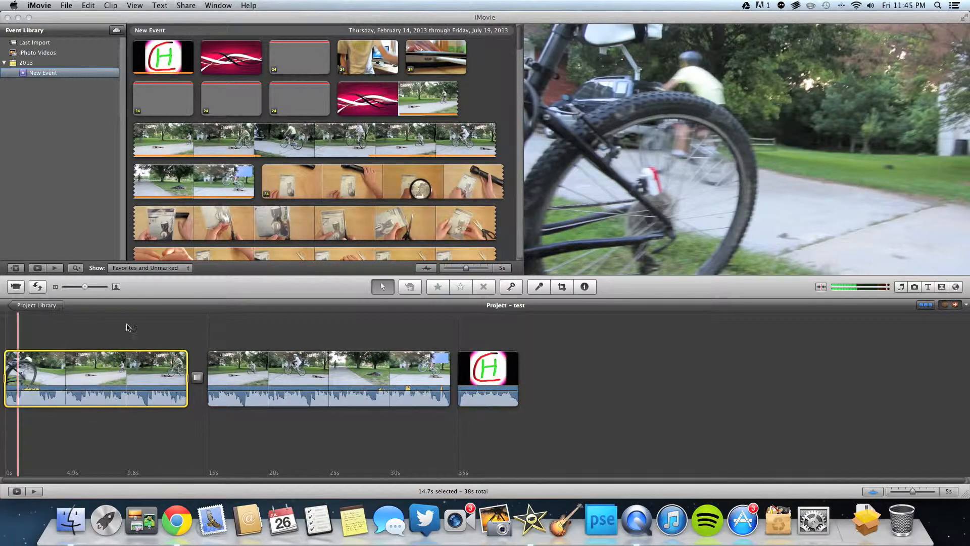
left_click(230, 76)
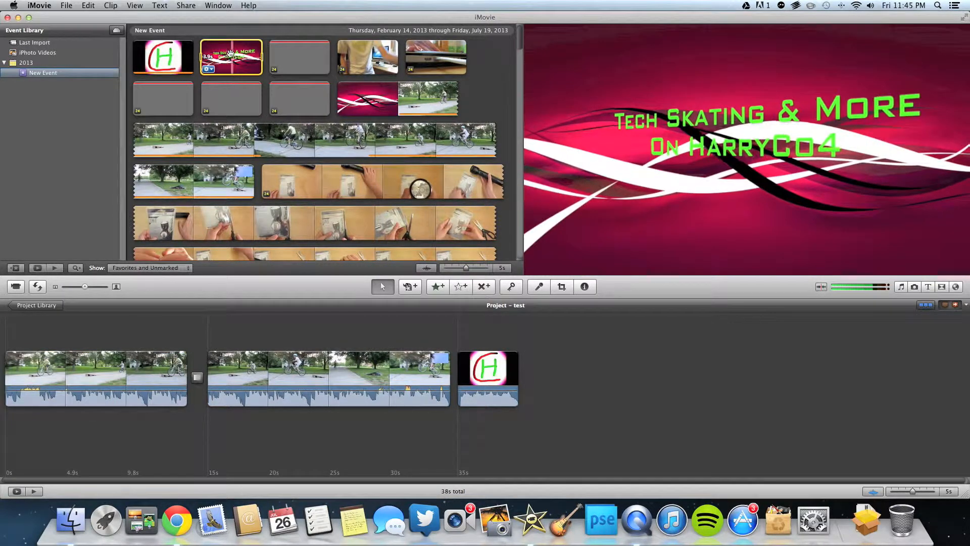
left_click_drag(230, 76, 12, 381)
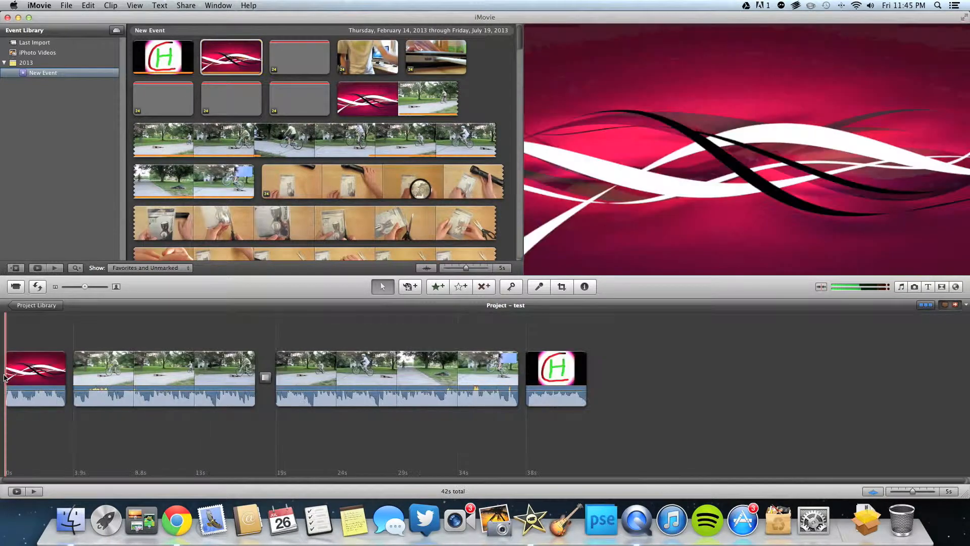
Preview the new intro, then add a Cross Blur transition after the title
key("space")
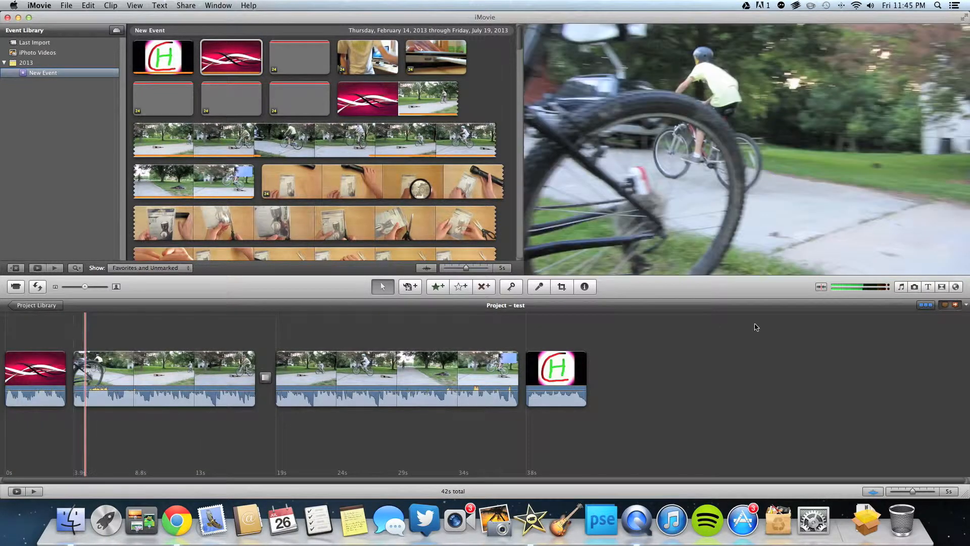
left_click(941, 287)
left_click_drag(823, 348, 76, 366)
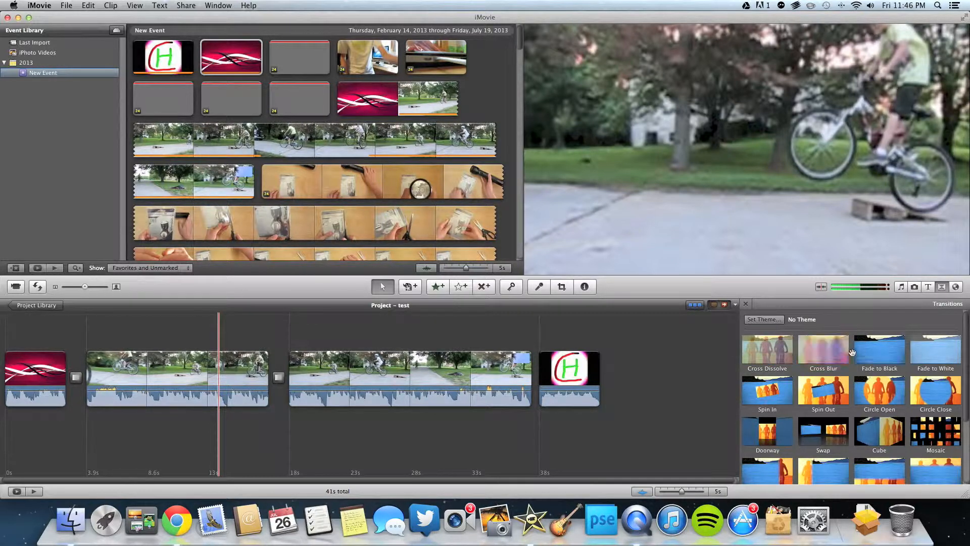
Hide the Transitions browser so the 41s project timeline is fully visible
left_click(941, 286)
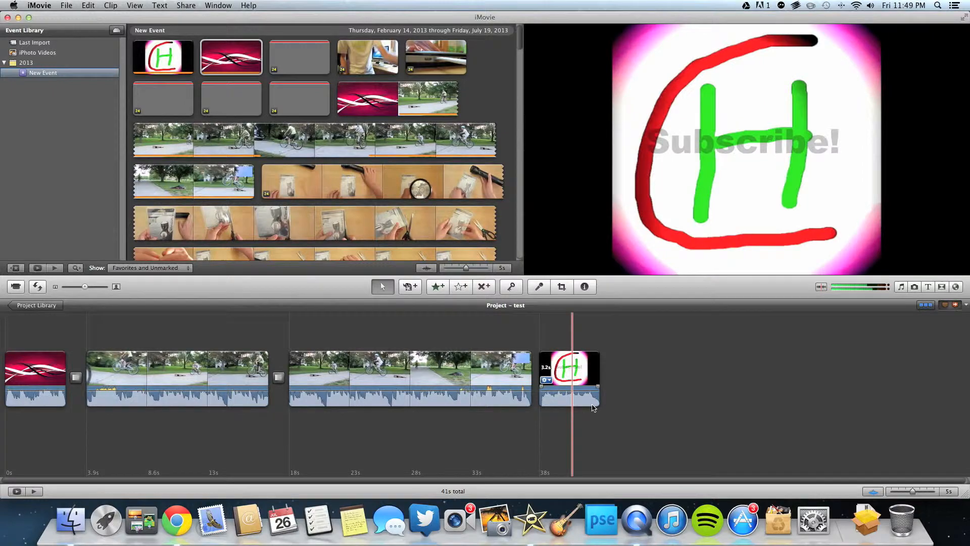
Play the whole 41s project through to the Subscribe! ending, then bring up the Share menu
key("backslash")
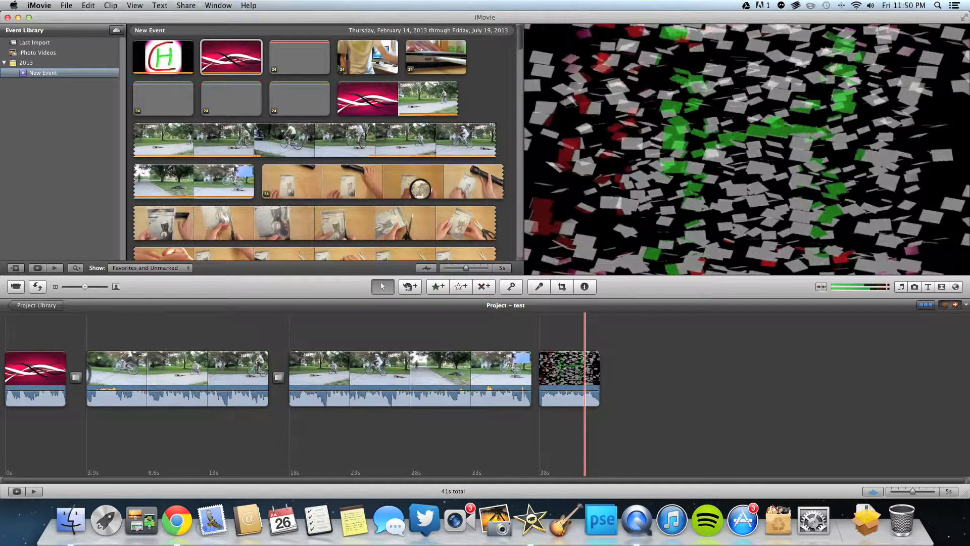
left_click(186, 5)
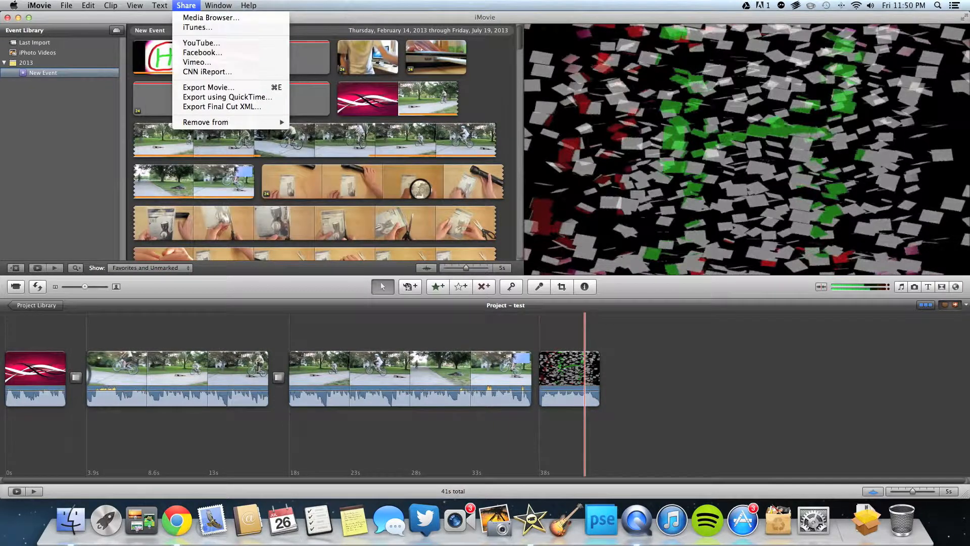
In Export Movie, compare the export sizes and settle on HD 1080p (1920x1080)
left_click(240, 88)
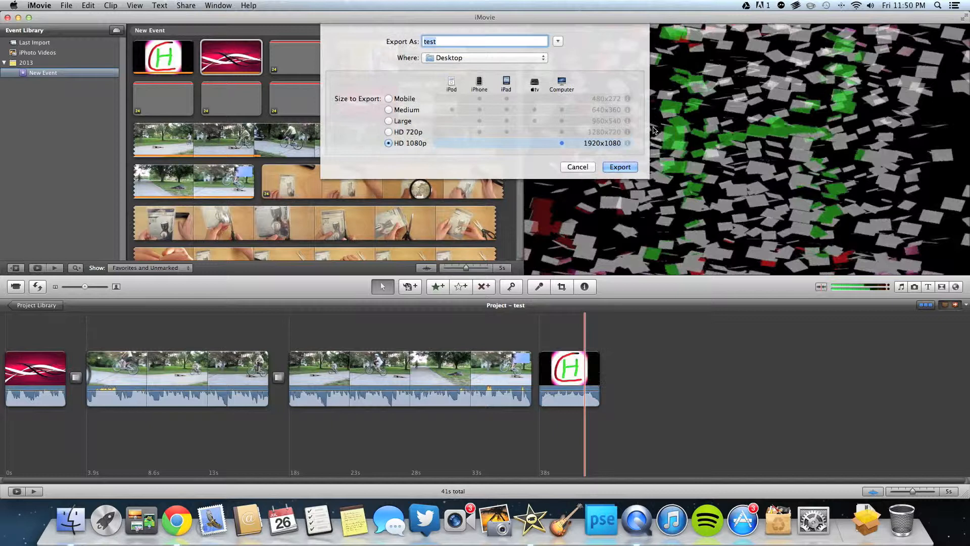
left_click(388, 132)
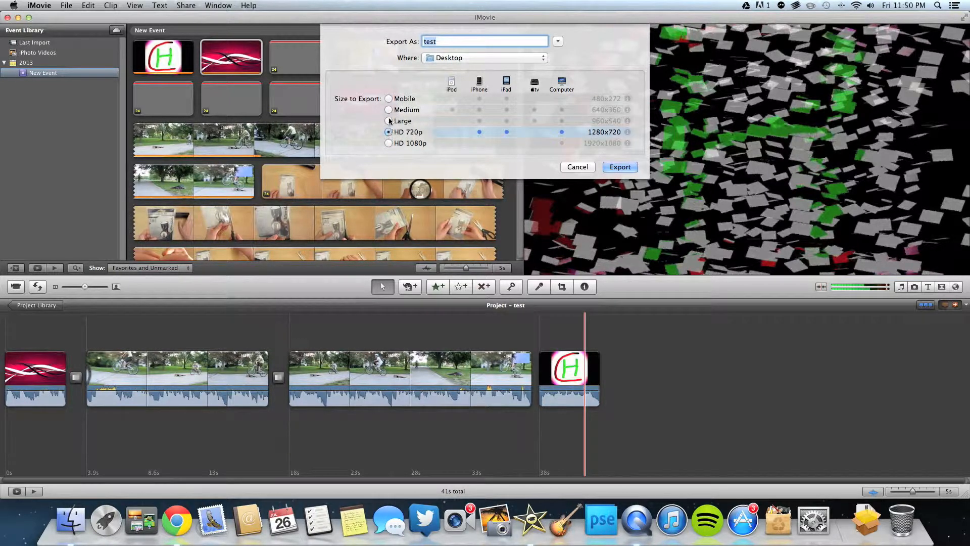
left_click(388, 121)
left_click(389, 132)
left_click(388, 144)
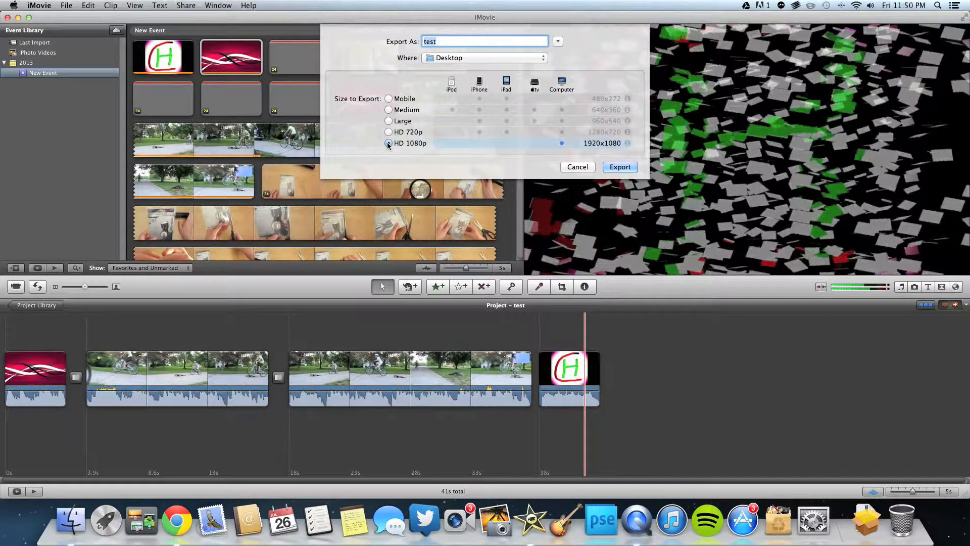
left_click(388, 110)
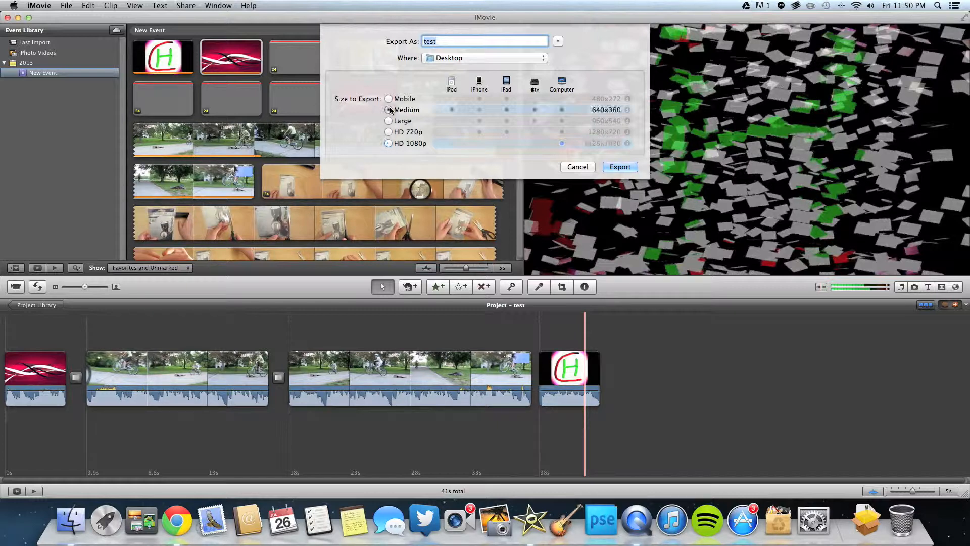
left_click(388, 143)
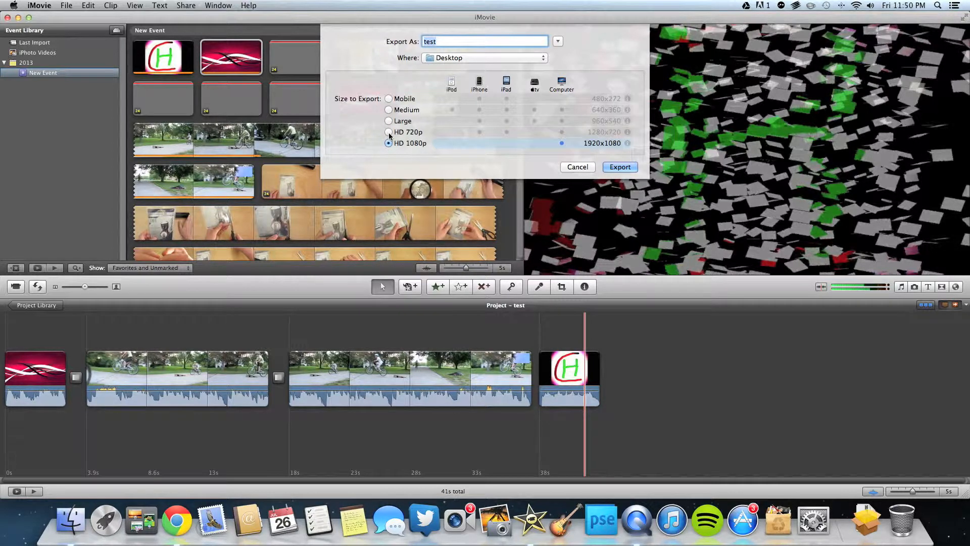
left_click(388, 132)
left_click(389, 146)
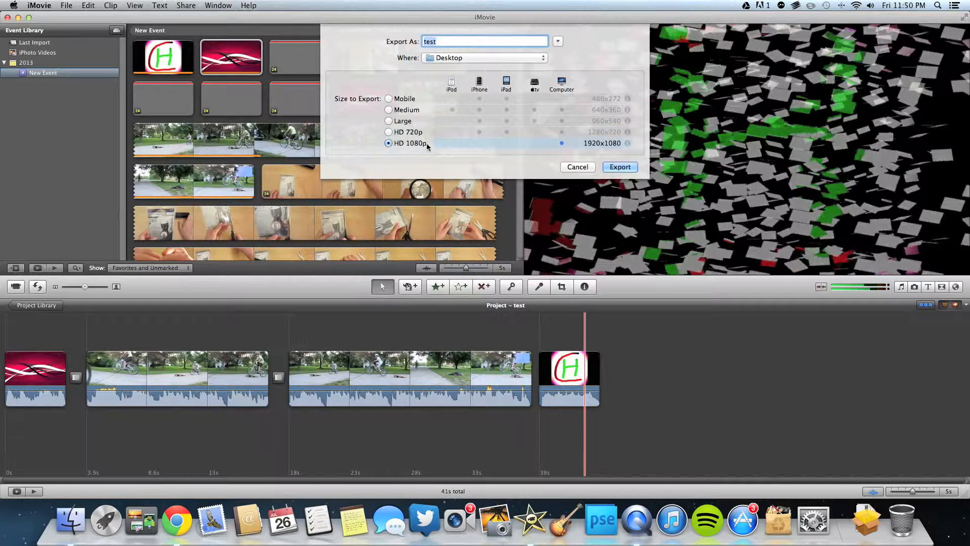
Keep the Desktop as the save location and export the movie 'test'
left_click(445, 60)
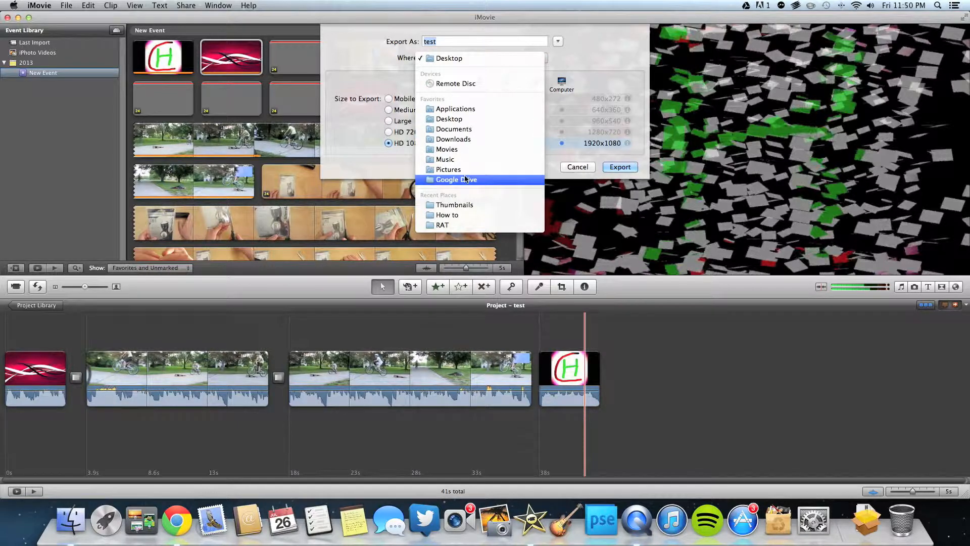
left_click(454, 59)
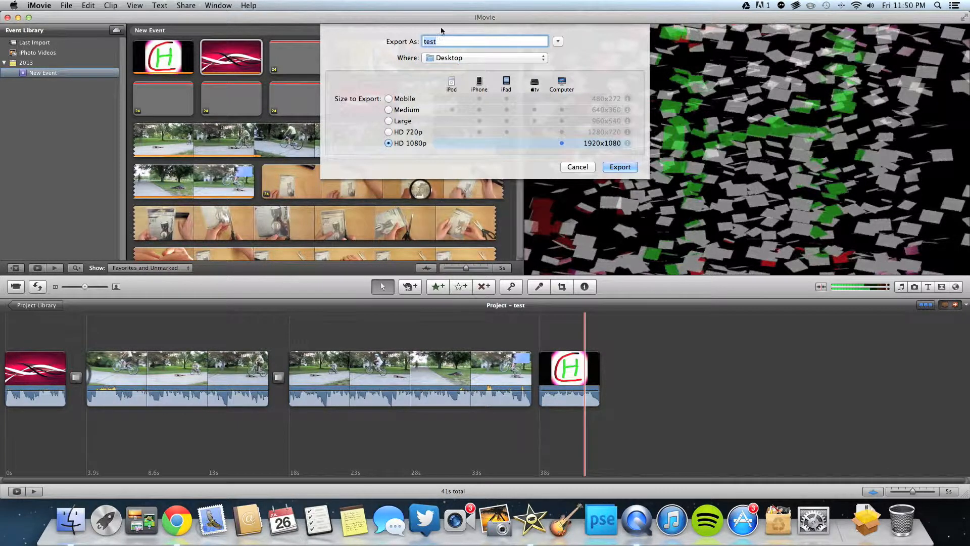
left_click(622, 168)
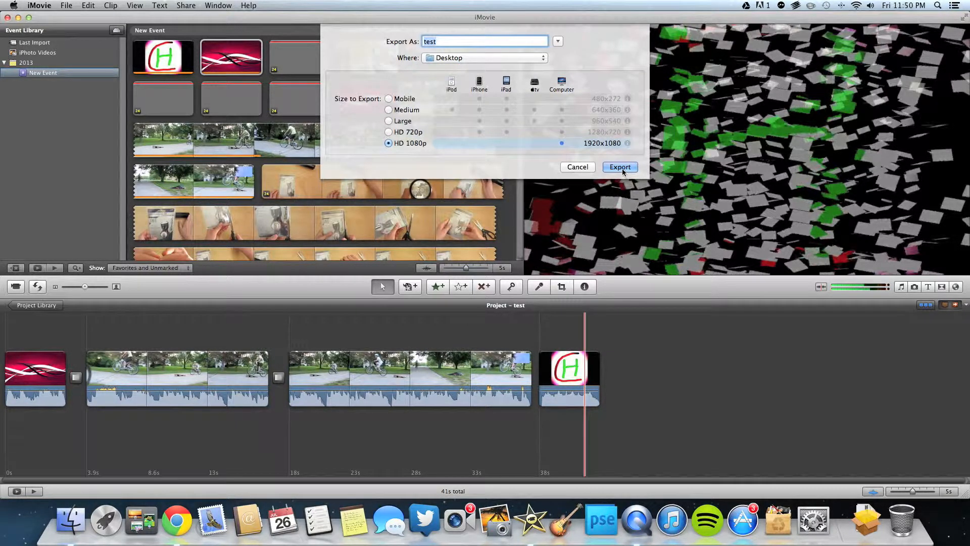